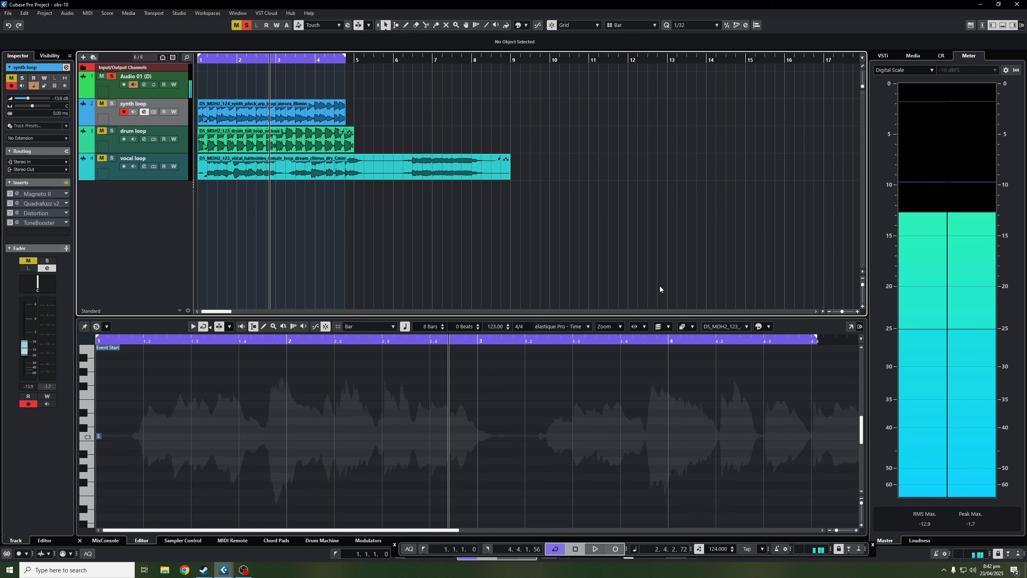
Unmute and solo the synth loop track, and open its channel settings.
{"action": "key", "text": "m"}
{"action": "key", "text": "s"}
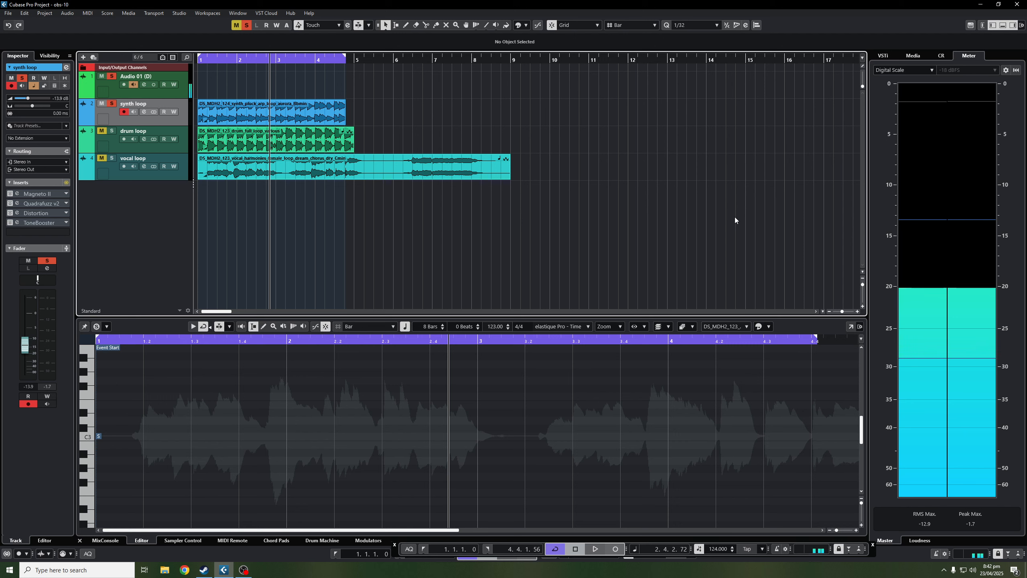
{"action": "left_click", "coordinate": [144, 112]}
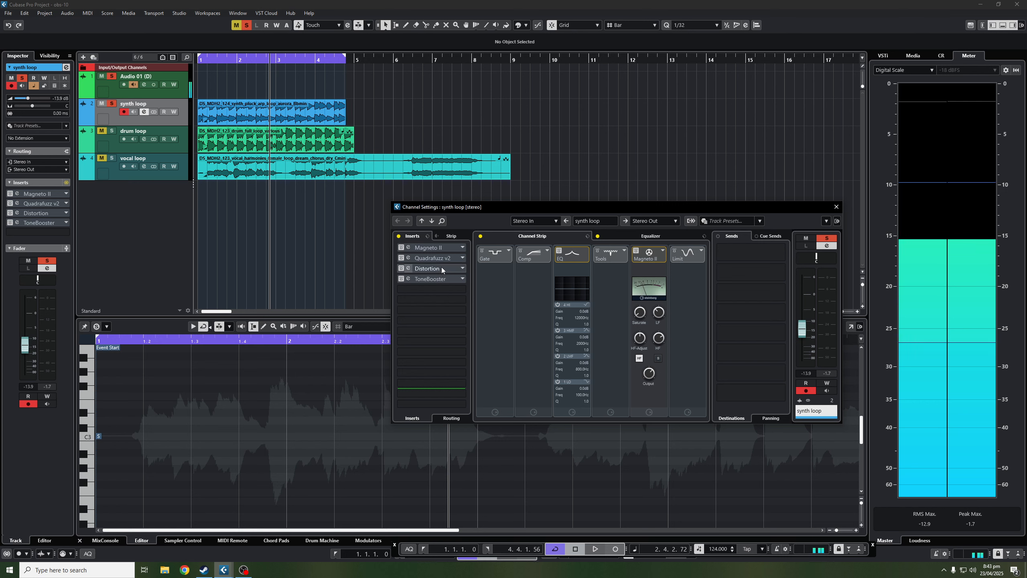
Open the Magneto II insert, move its window clear of the insert list, and play the synth loop from the start.
{"action": "left_click", "coordinate": [408, 248]}
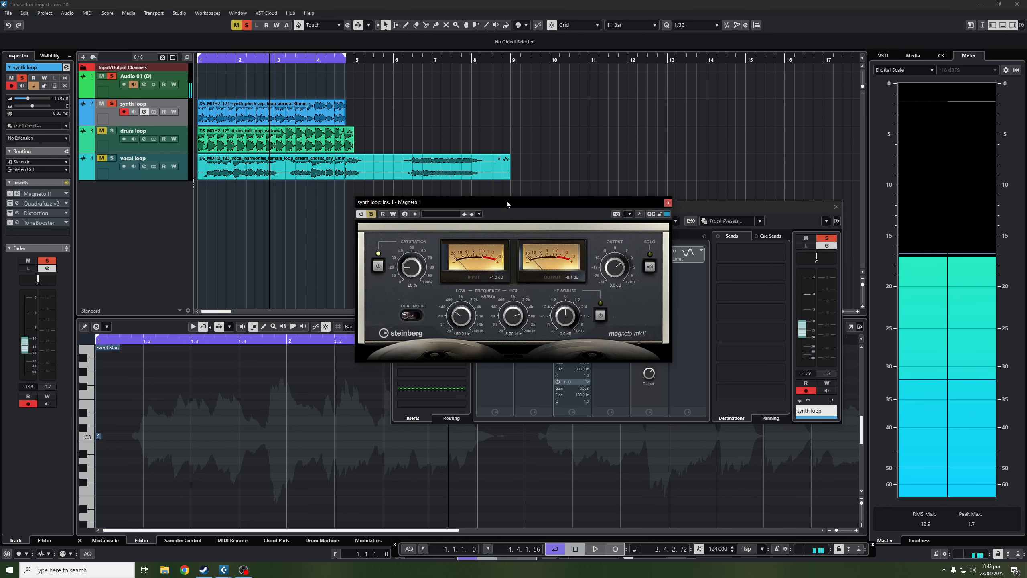
{"action": "left_click_drag", "start_coordinate": [507, 202], "coordinate": [485, 202]}
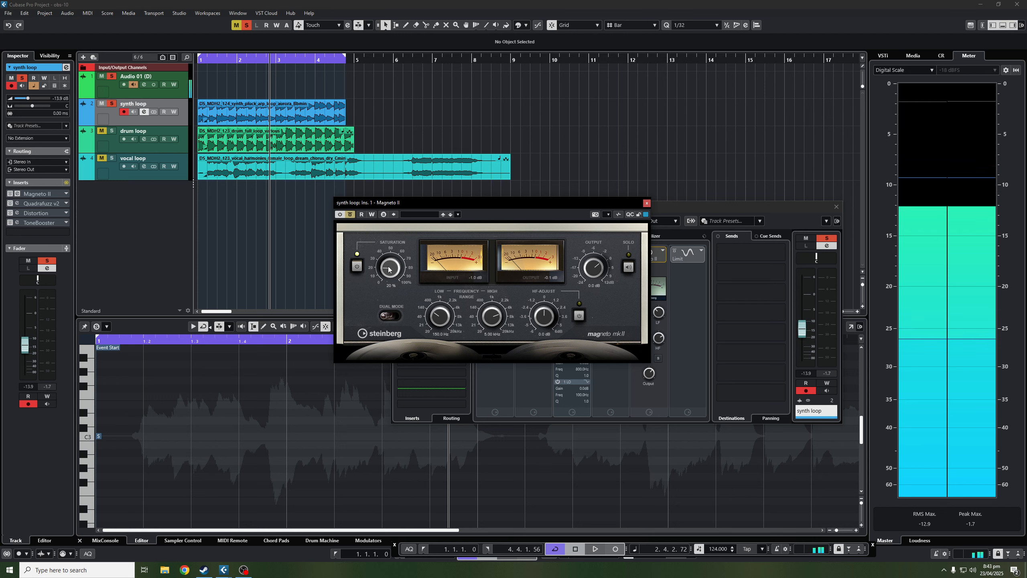
{"action": "left_click_drag", "start_coordinate": [403, 202], "coordinate": [562, 269]}
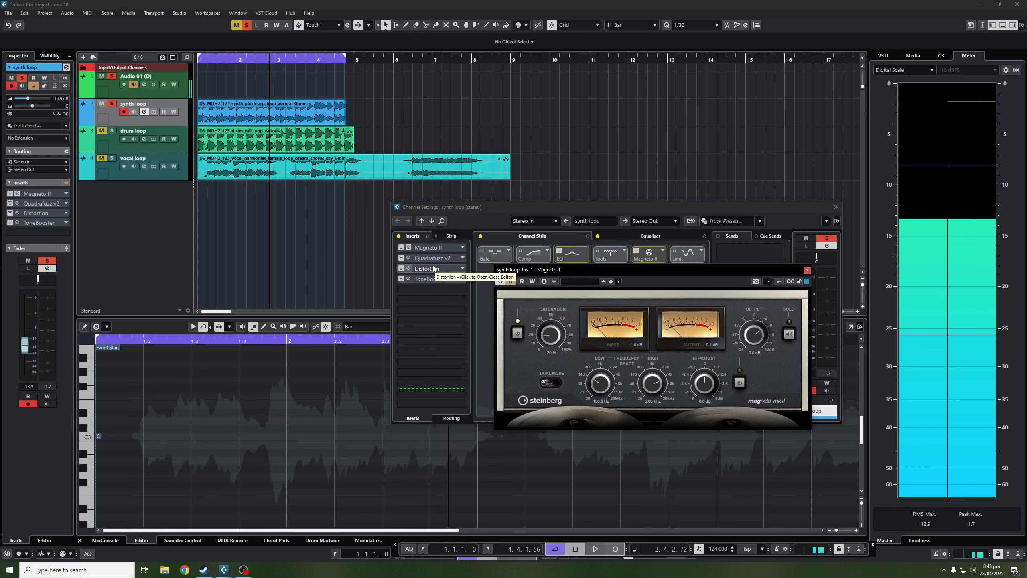
{"action": "key", "text": "KP_Decimal"}
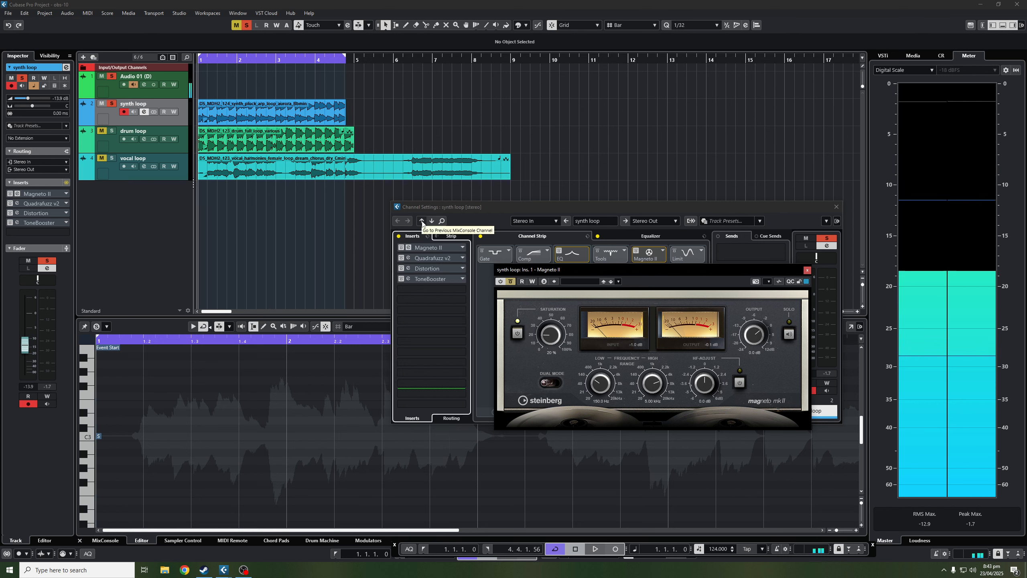
{"action": "key", "text": "space"}
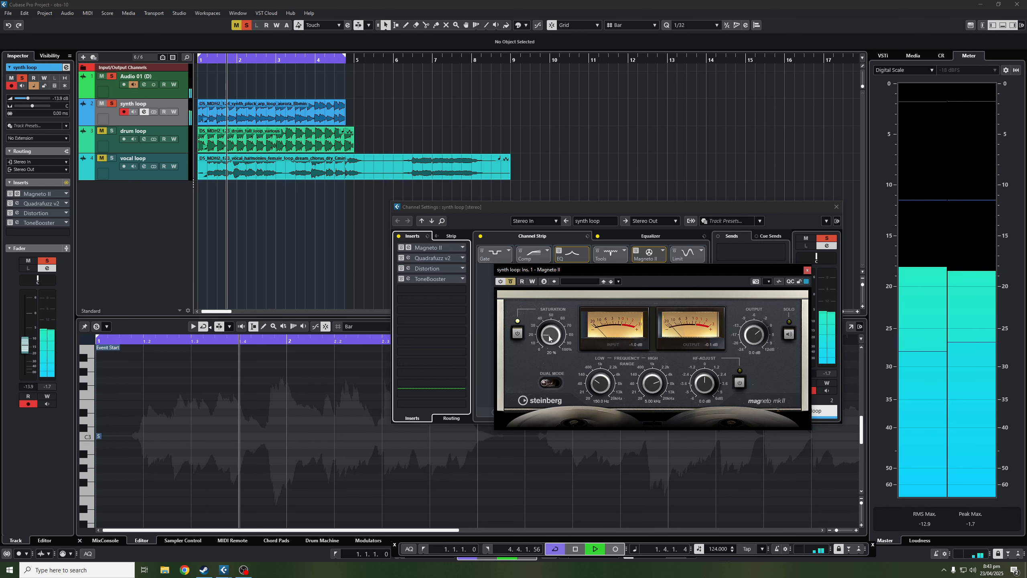
Compare Magneto II on the playing loop by activating it at 0 % saturation, raising saturation to 100 %, and bypassing it again.
{"action": "left_click_drag", "start_coordinate": [550, 338], "coordinate": [552, 353]}
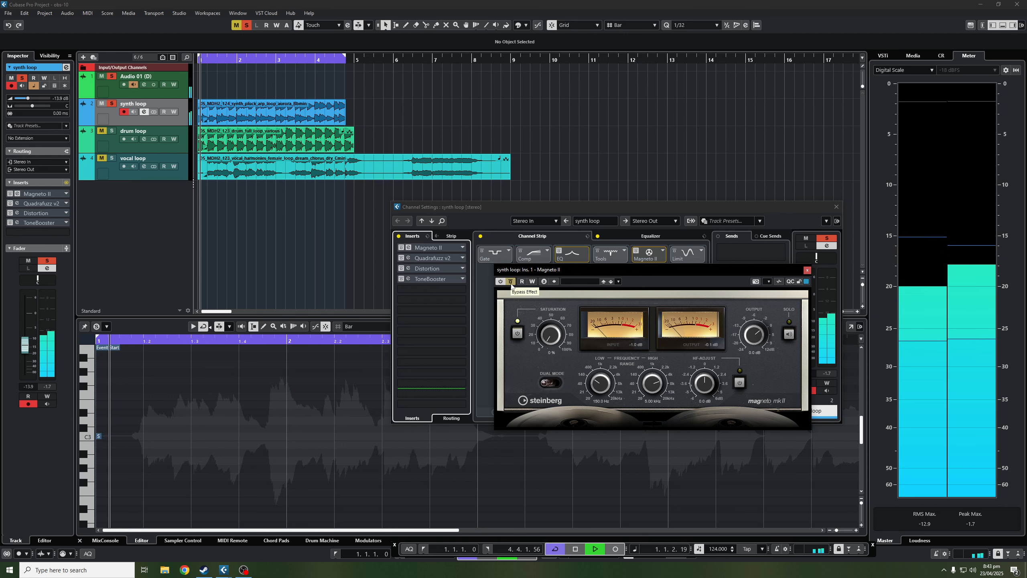
{"action": "left_click", "coordinate": [511, 282]}
{"action": "left_click", "coordinate": [549, 340]}
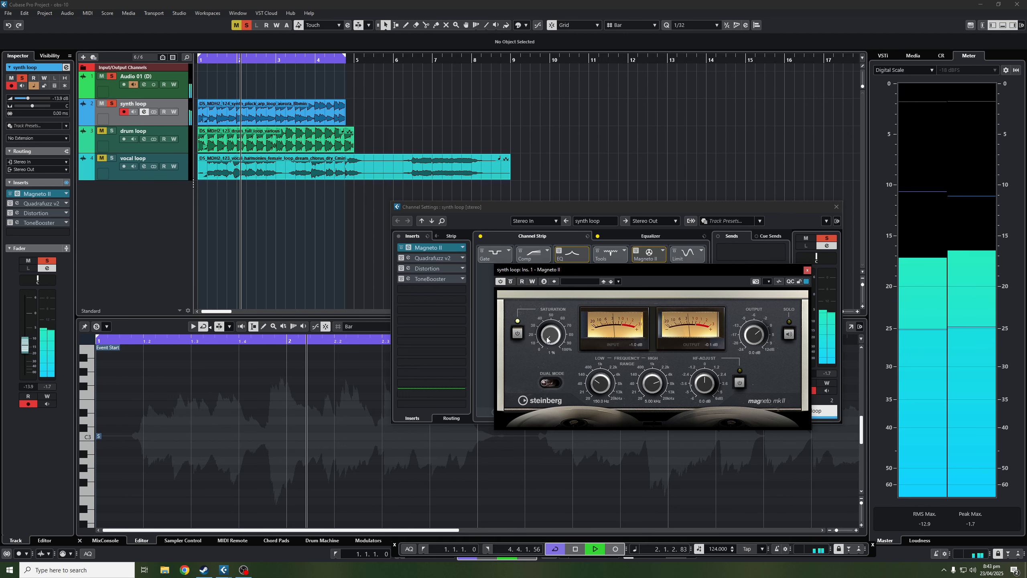
{"action": "left_click_drag", "start_coordinate": [548, 340], "coordinate": [549, 257]}
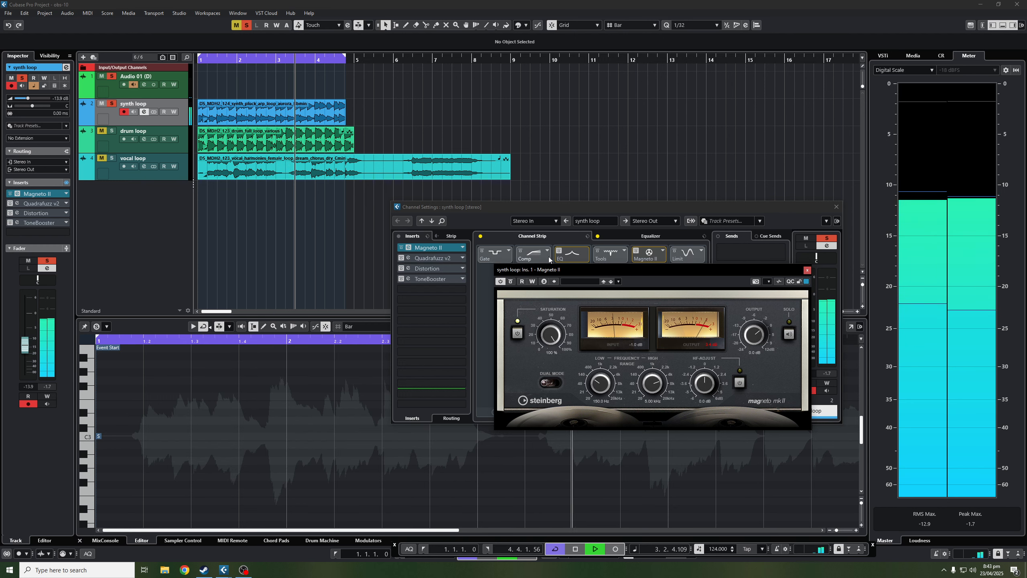
{"action": "left_click", "coordinate": [512, 283]}
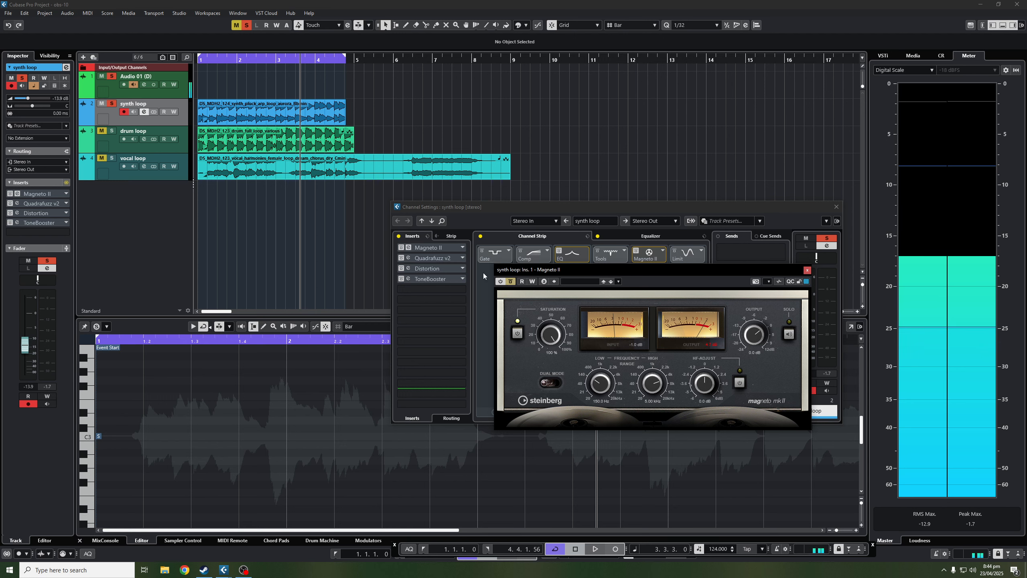
Replace the Magneto II window with Quadrafuzz v2, adjust the output levels of its frequency bands, and close it.
{"action": "left_click", "coordinate": [807, 270]}
{"action": "left_click", "coordinate": [409, 259]}
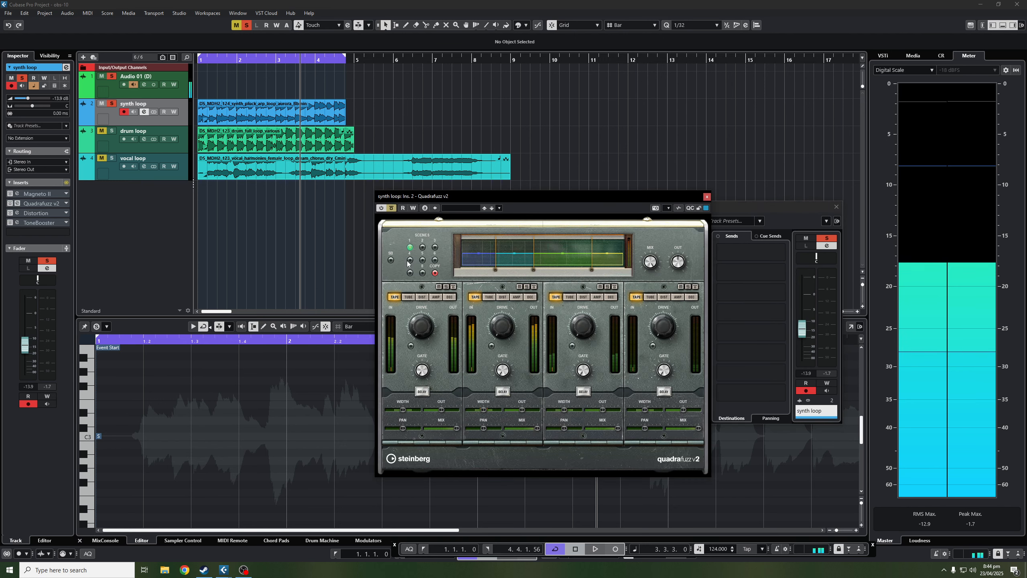
{"action": "left_click_drag", "start_coordinate": [542, 196], "coordinate": [552, 197]}
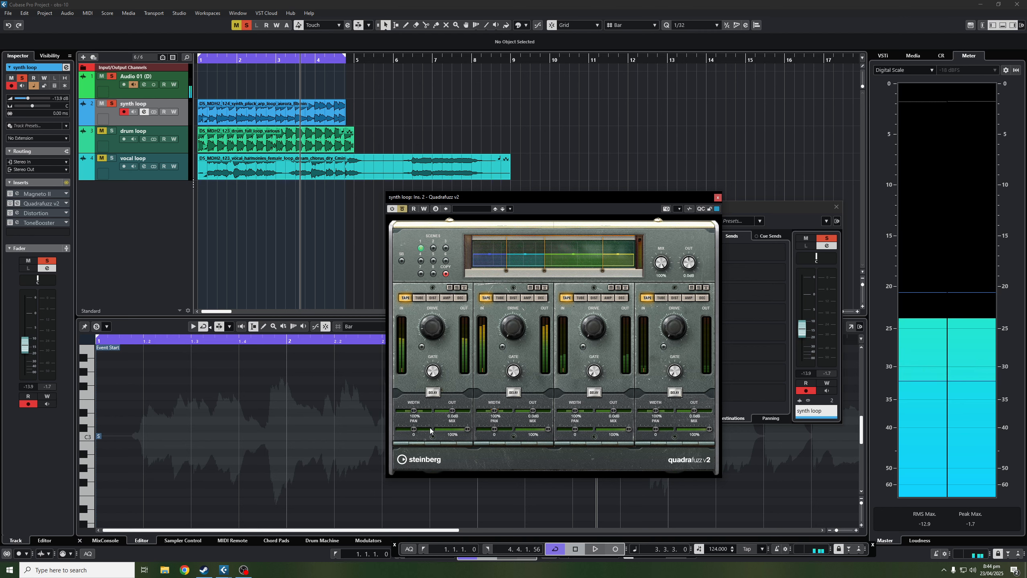
{"action": "left_click_drag", "start_coordinate": [452, 410], "coordinate": [454, 413]}
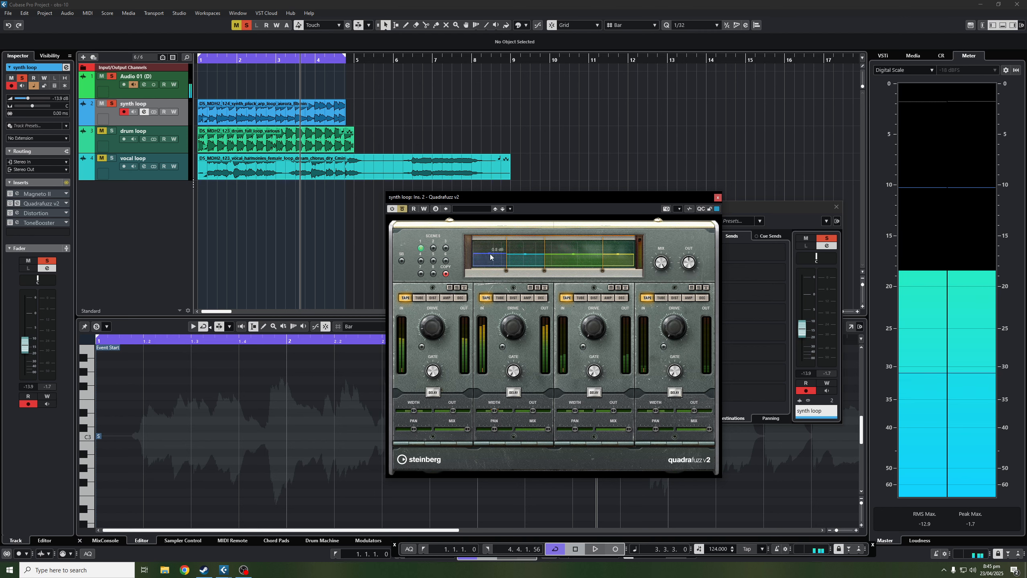
{"action": "left_click_drag", "start_coordinate": [489, 253], "coordinate": [557, 262]}
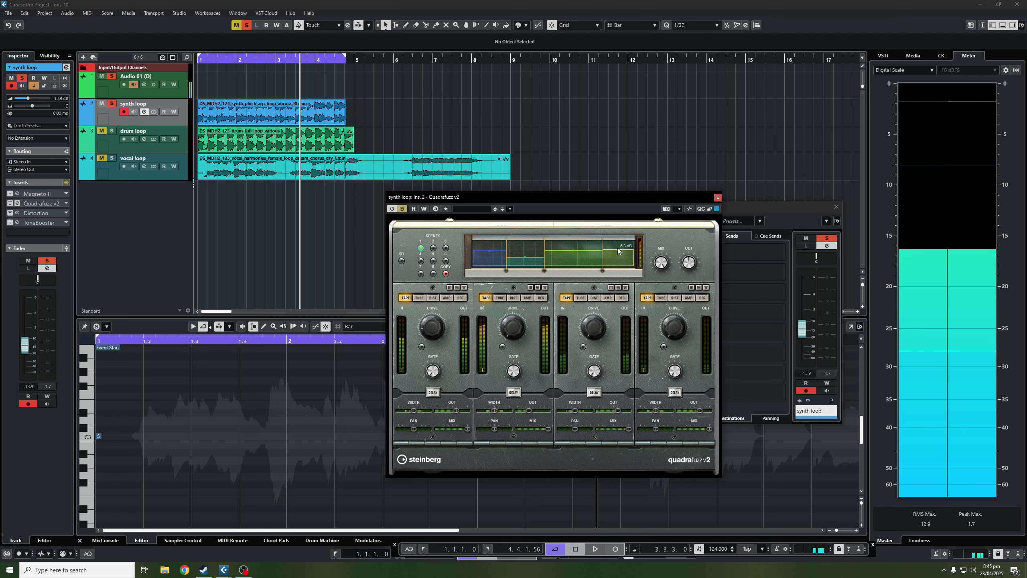
{"action": "left_click", "coordinate": [717, 197]}
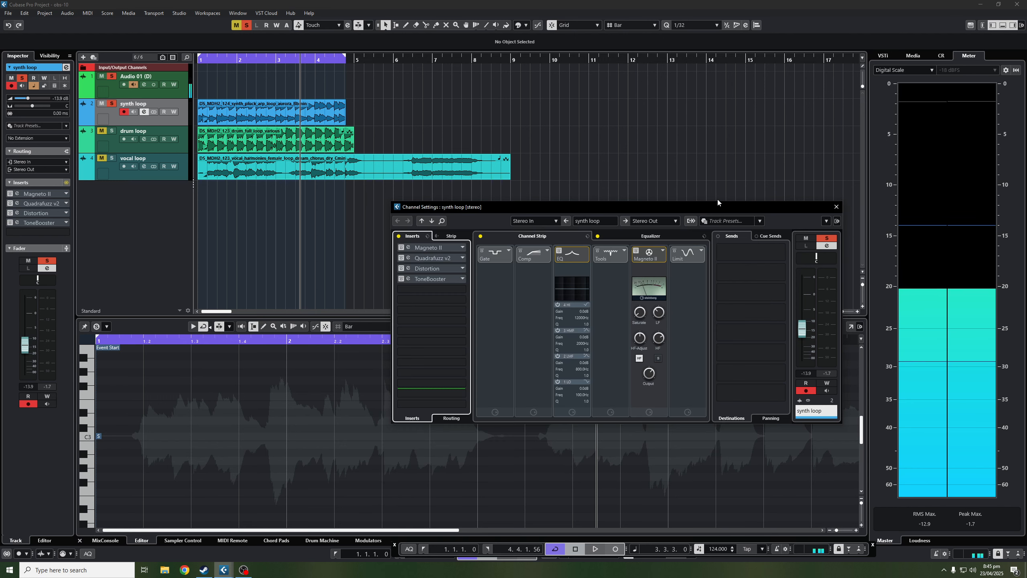
Open the Distortion insert, play the synth loop from the start, and take the effect out of bypass.
{"action": "left_click", "coordinate": [410, 269]}
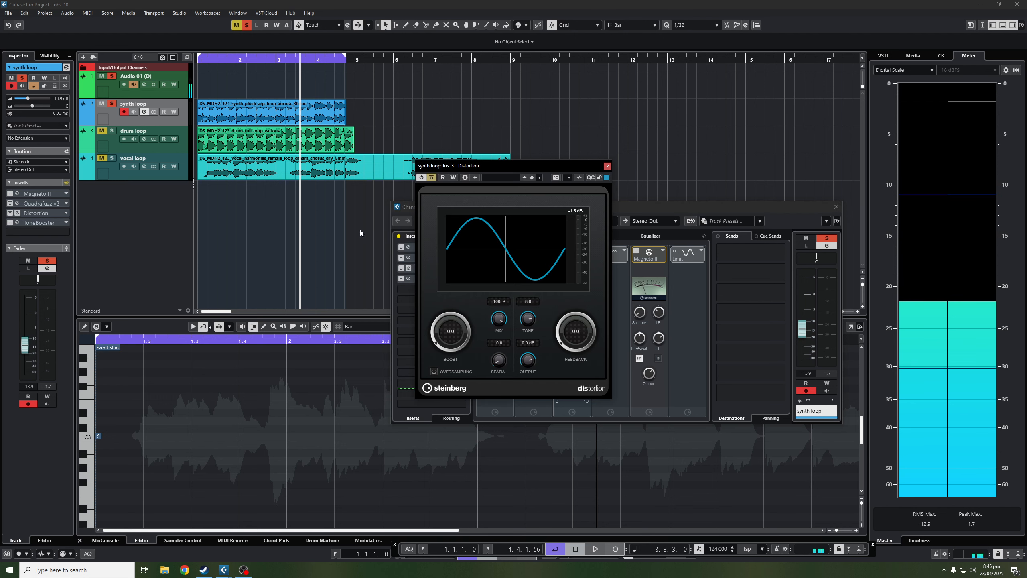
{"action": "key", "text": "KP_Decimal"}
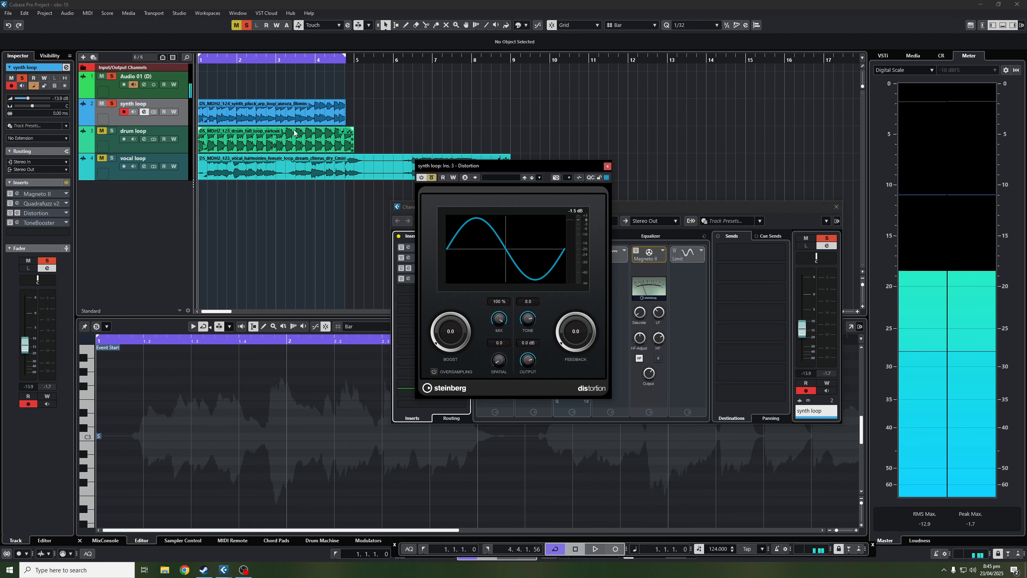
{"action": "key", "text": "space"}
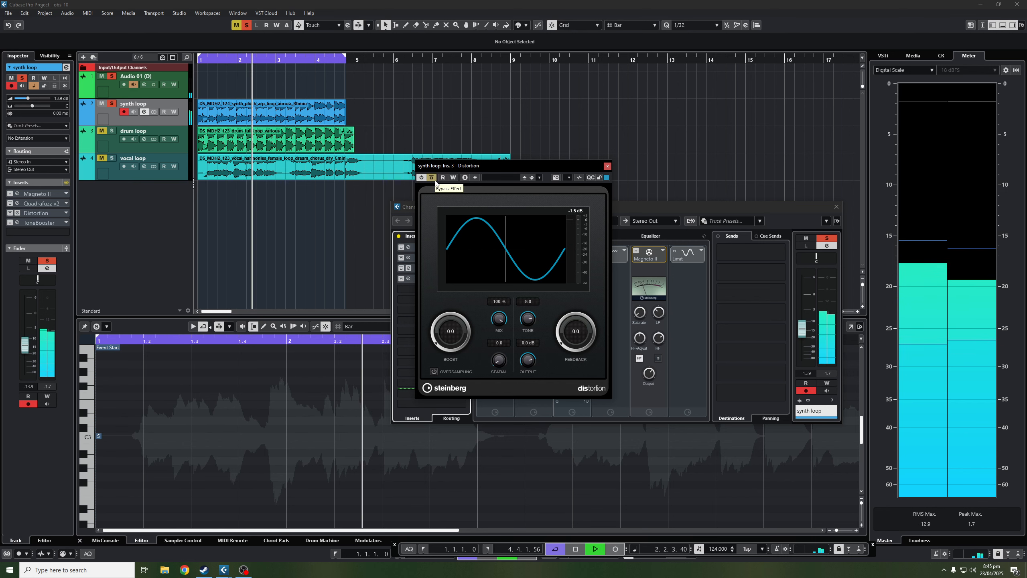
{"action": "left_click", "coordinate": [435, 180]}
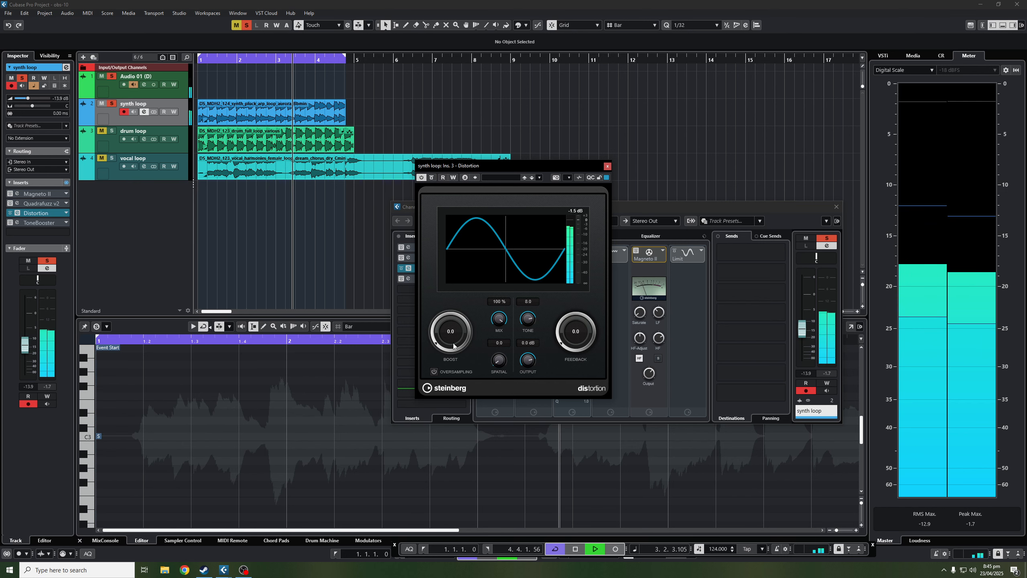
Try Distortion's mix at 44 %, 31 % and 100 %, and a boost of 0.9 with the mix at 31 %.
{"action": "left_click_drag", "start_coordinate": [499, 319], "coordinate": [505, 404]}
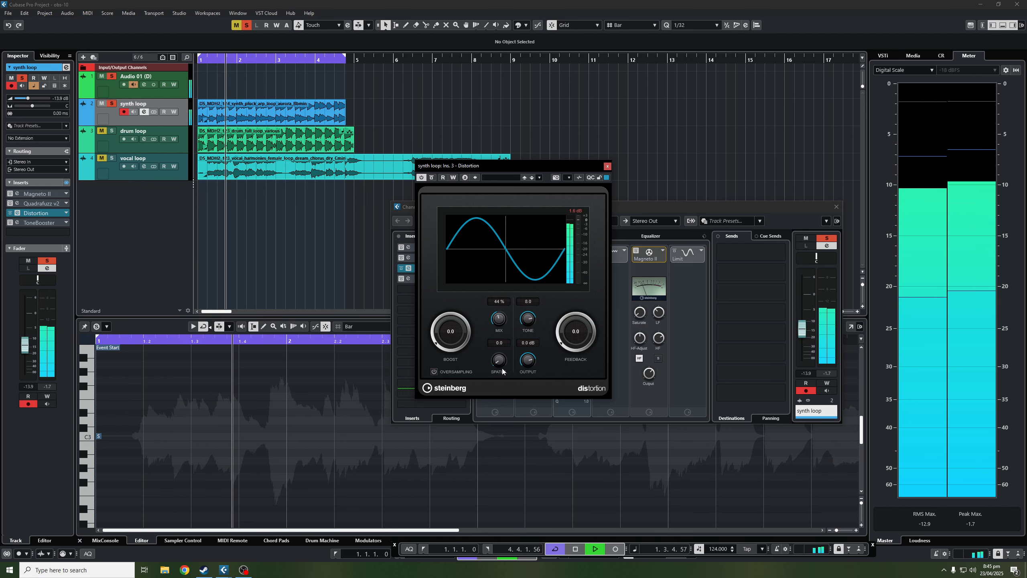
{"action": "left_click_drag", "start_coordinate": [498, 321], "coordinate": [504, 379]}
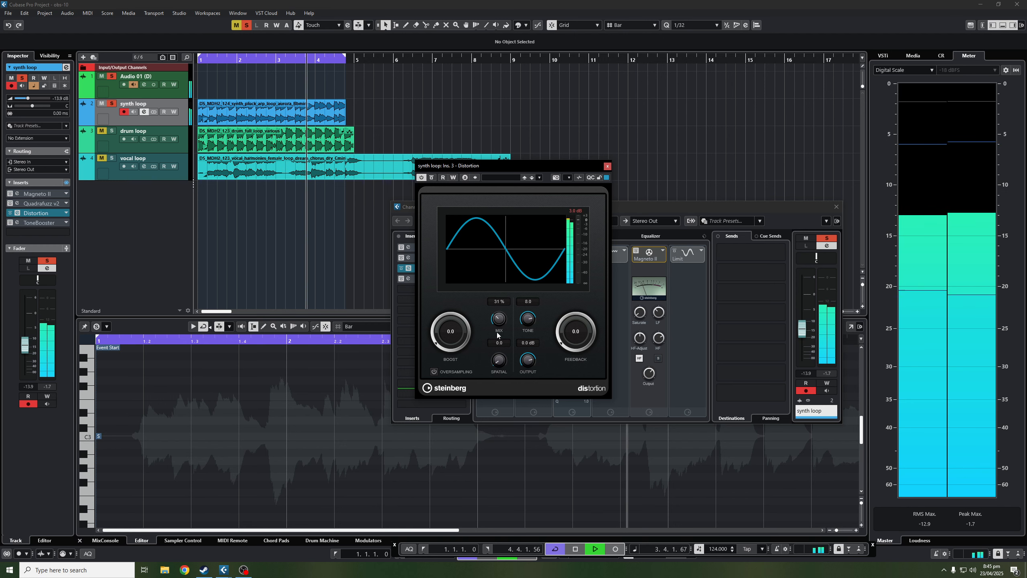
{"action": "left_click_drag", "start_coordinate": [498, 320], "coordinate": [496, 274]}
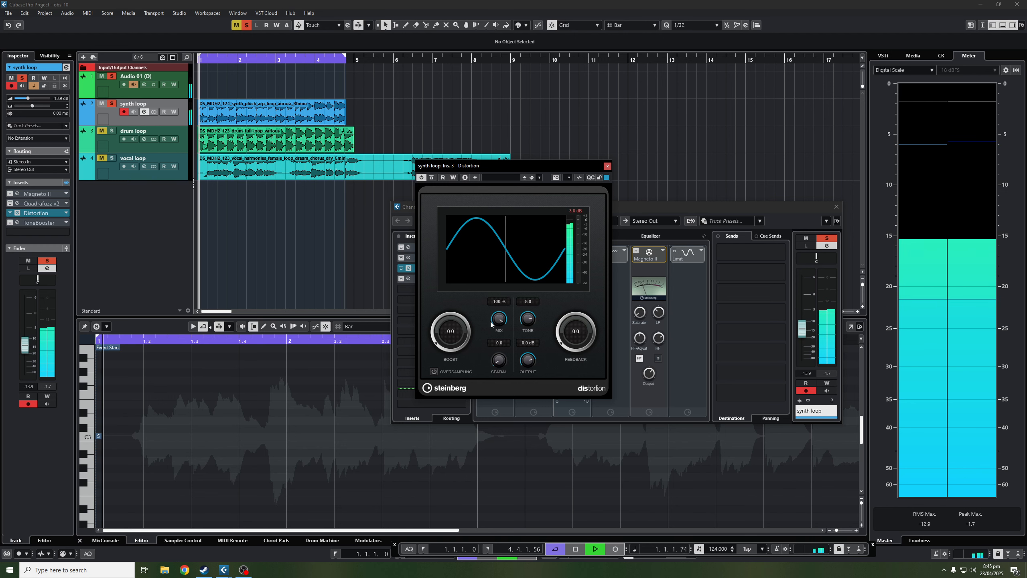
{"action": "left_click_drag", "start_coordinate": [437, 343], "coordinate": [436, 337]}
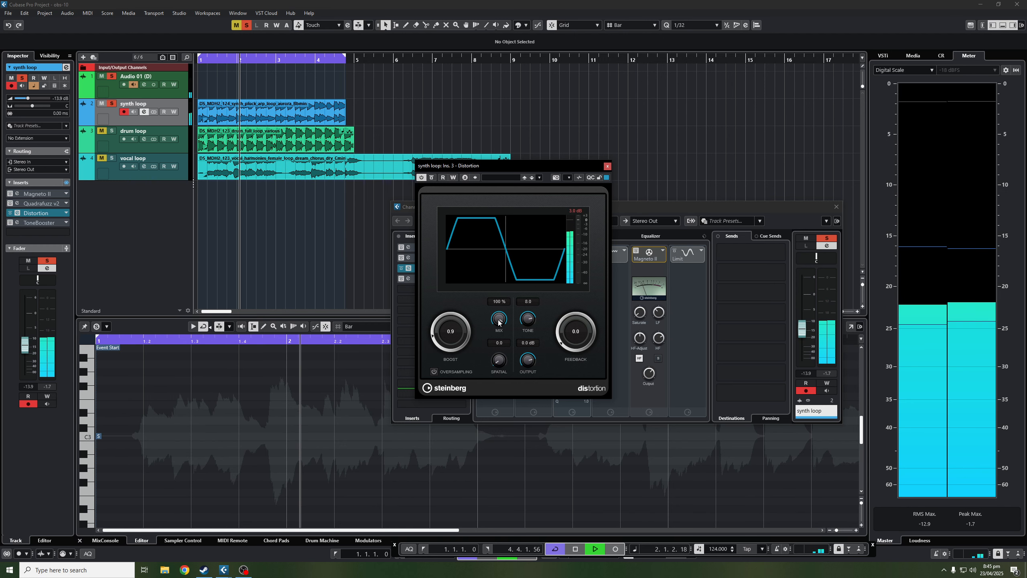
{"action": "left_click_drag", "start_coordinate": [499, 319], "coordinate": [507, 385]}
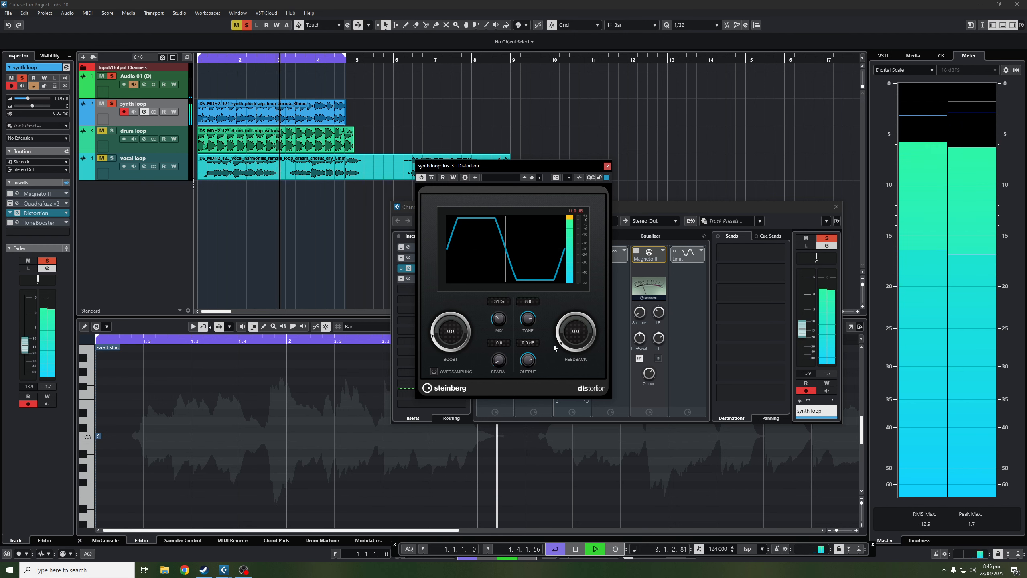
Set Distortion's mix to 20 %, boost to 0.8 and output to -10.2 dB, and close and bypass the effect.
{"action": "left_click_drag", "start_coordinate": [437, 335], "coordinate": [436, 349]}
{"action": "left_click_drag", "start_coordinate": [500, 320], "coordinate": [501, 325]}
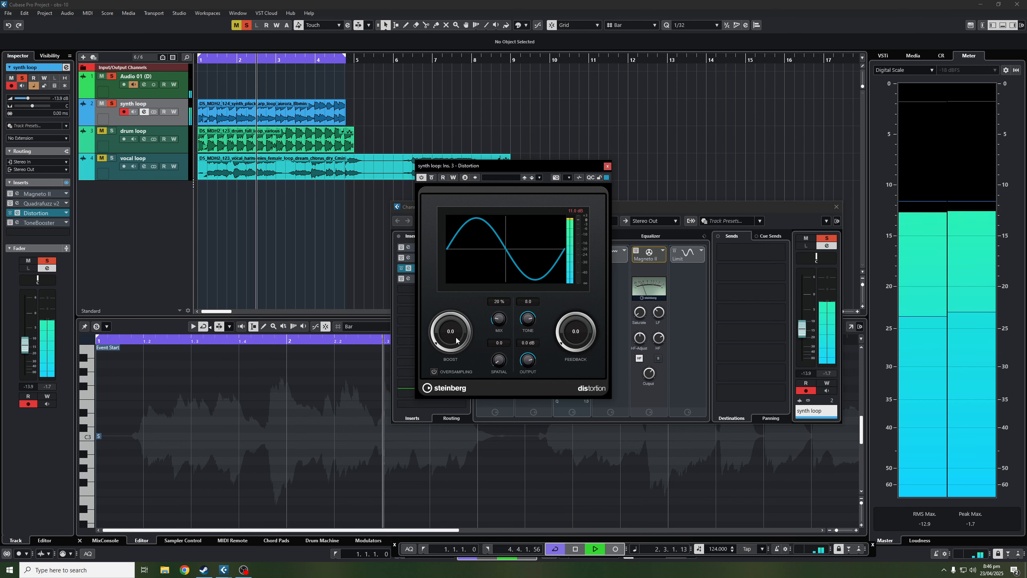
{"action": "left_click_drag", "start_coordinate": [438, 344], "coordinate": [434, 338]}
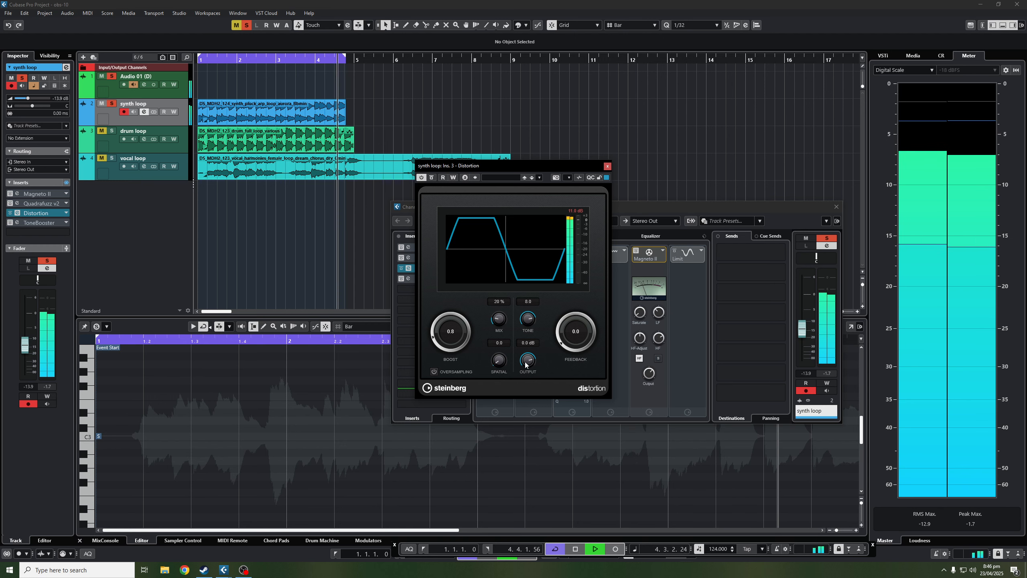
{"action": "left_click_drag", "start_coordinate": [526, 364], "coordinate": [528, 375]}
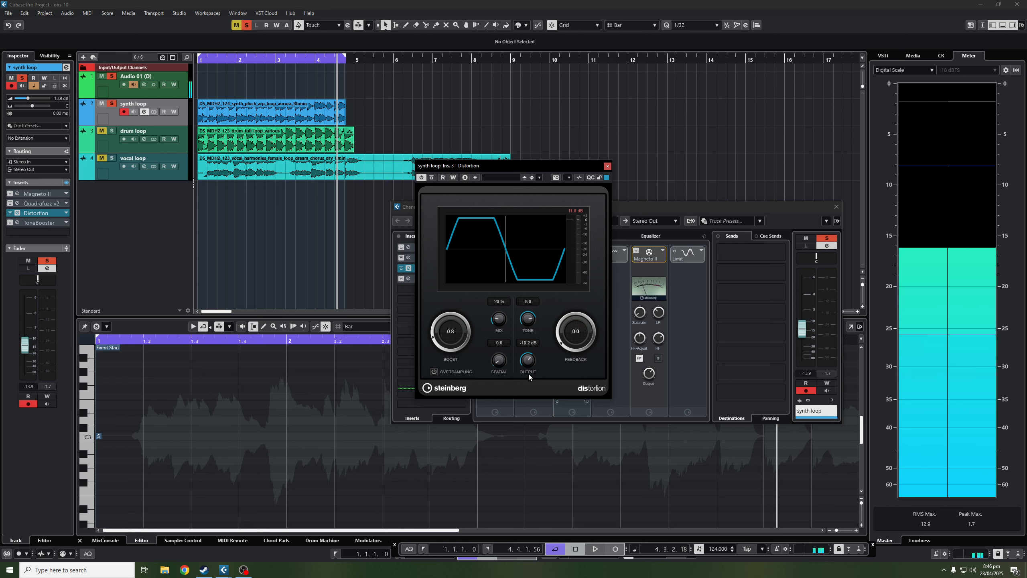
{"action": "left_click", "coordinate": [607, 166]}
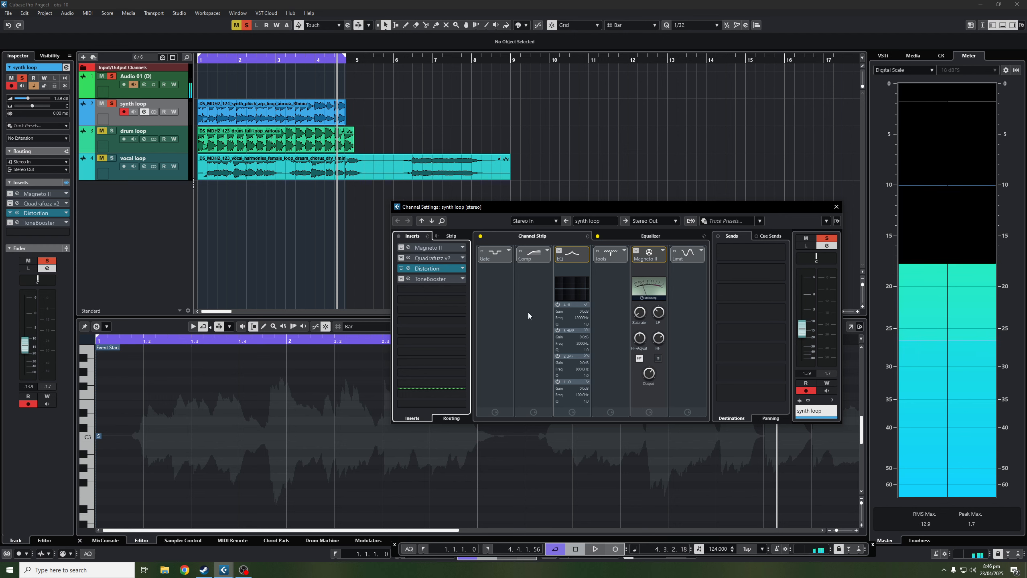
{"action": "left_click", "coordinate": [402, 268]}
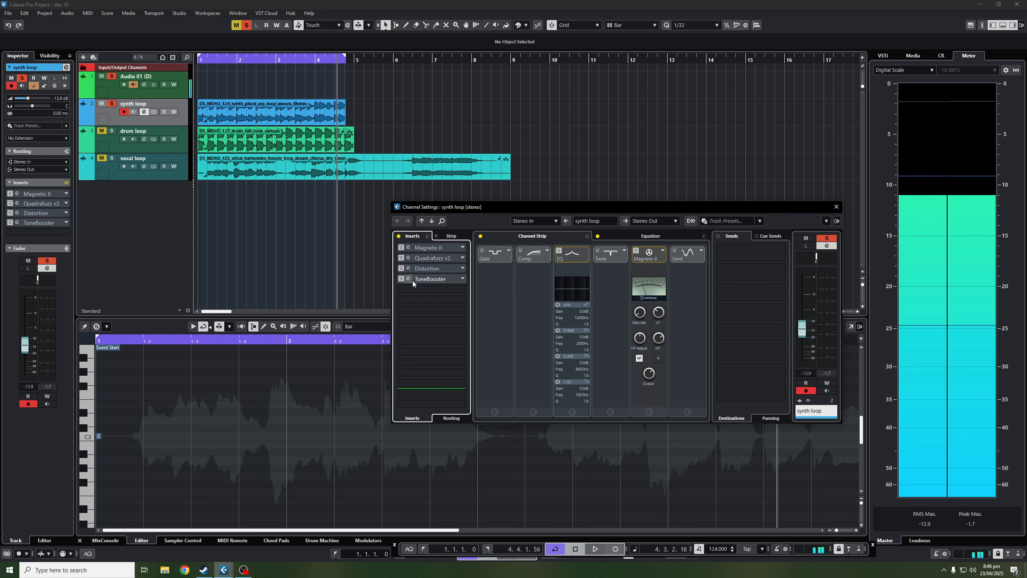
Open the ToneBooster insert and play the synth loop from the start.
{"action": "left_click", "coordinate": [408, 279]}
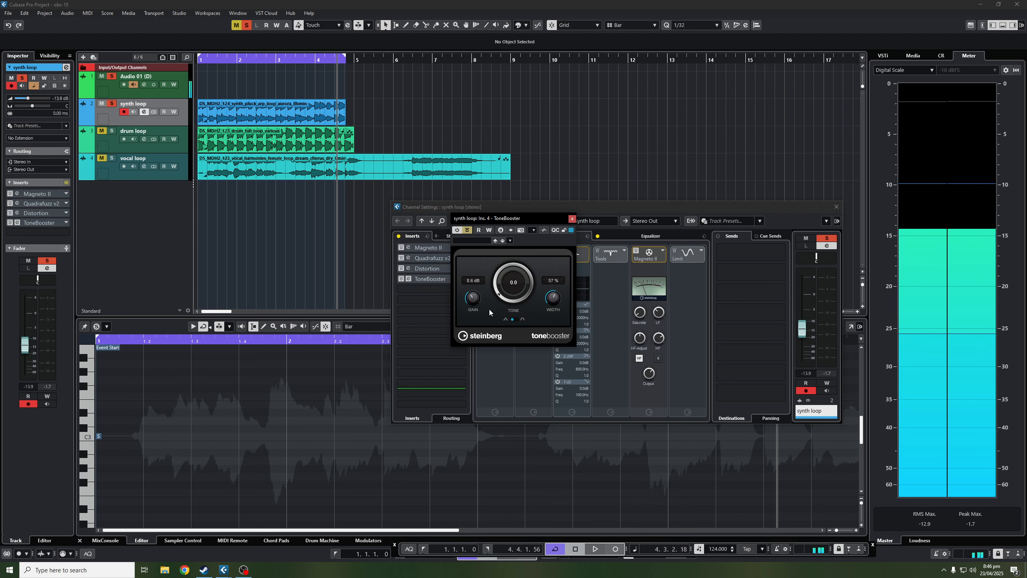
{"action": "key", "text": "KP_Decimal"}
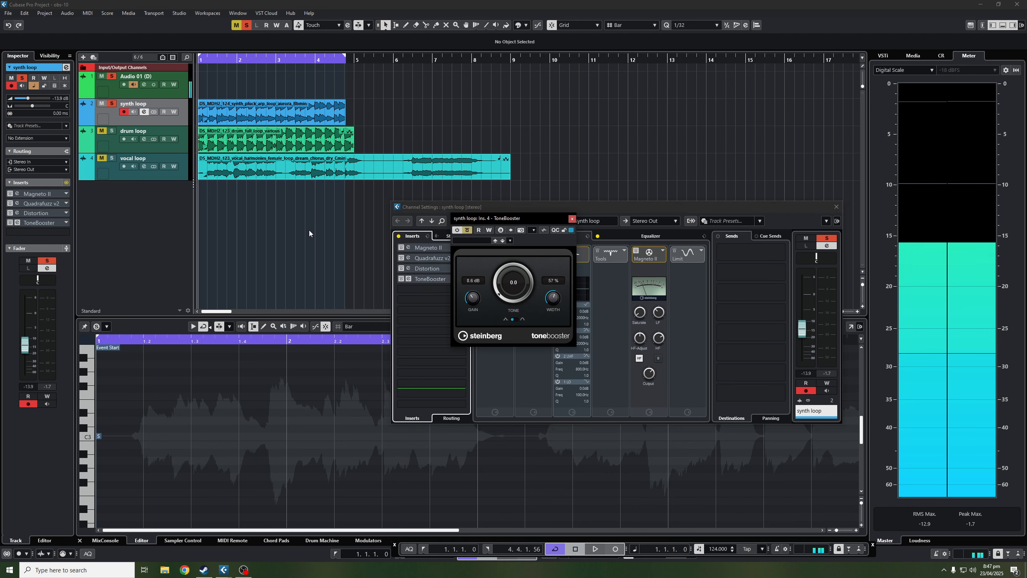
{"action": "key", "text": "space"}
Lower ToneBooster's gain to 0.0 dB, activate the effect, raise the gain to 11.4 dB and set the tone to 6.2.
{"action": "left_click_drag", "start_coordinate": [473, 298], "coordinate": [478, 346]}
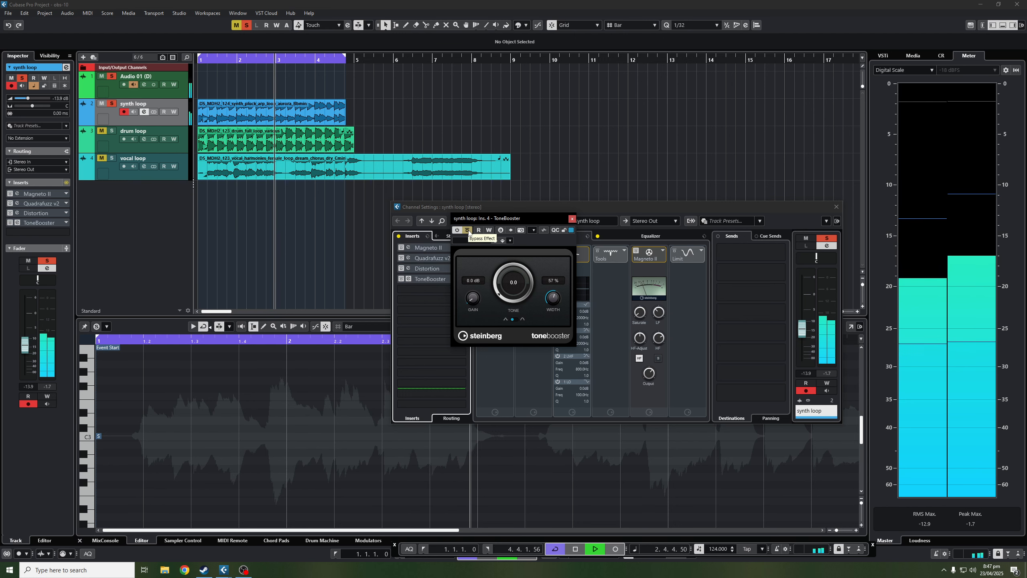
{"action": "left_click_drag", "start_coordinate": [473, 298], "coordinate": [472, 264]}
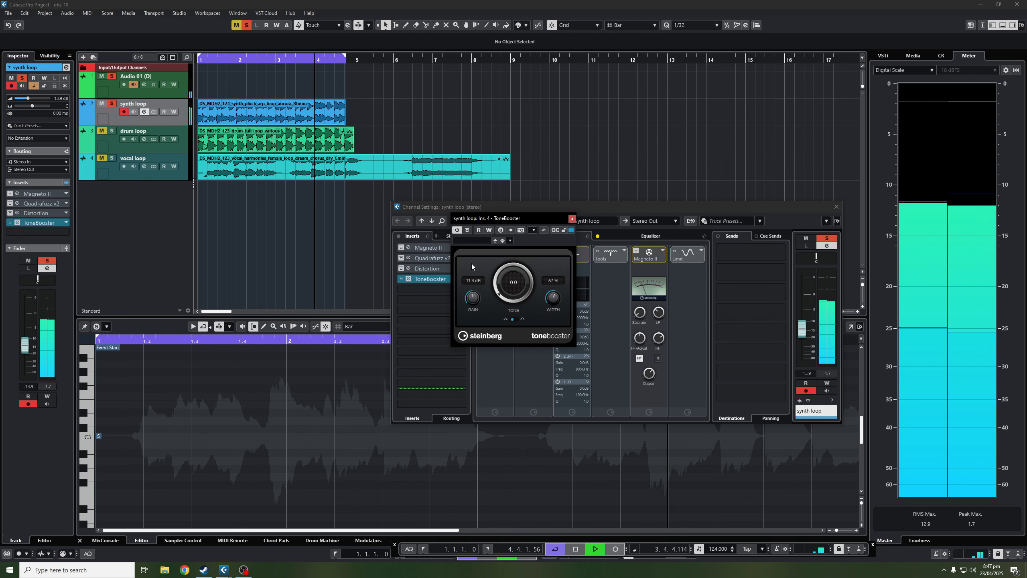
{"action": "left_click_drag", "start_coordinate": [500, 295], "coordinate": [507, 252]}
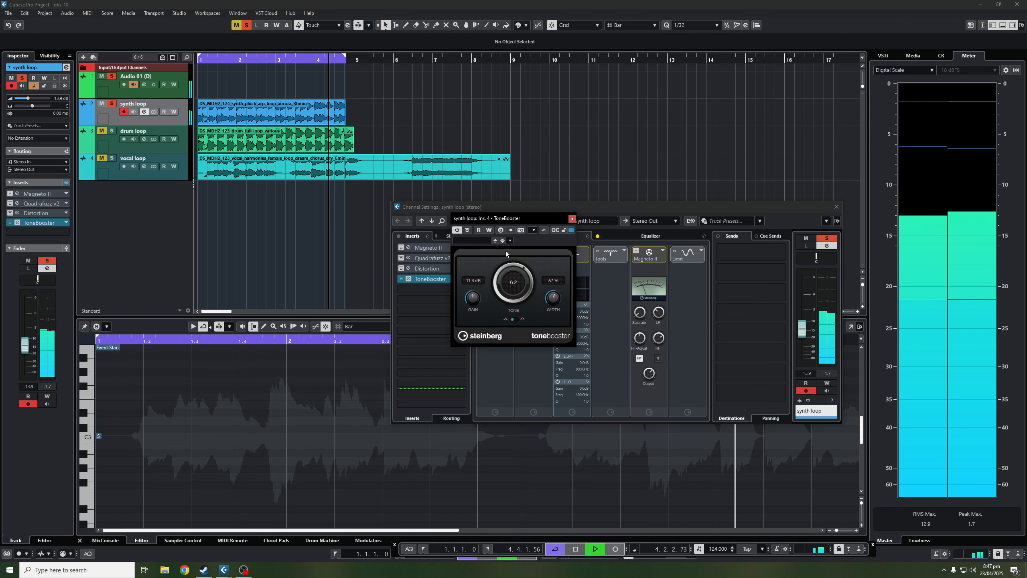
Close the ToneBooster insert and load Tape Saturation in the synth loop channel strip's saturation slot.
{"action": "left_click", "coordinate": [572, 220]}
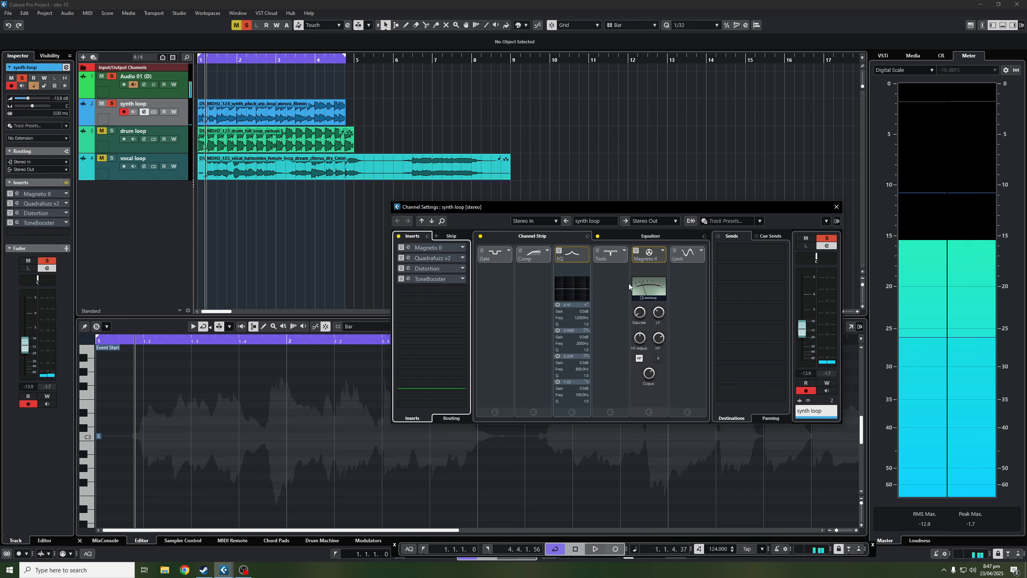
{"action": "left_click", "coordinate": [664, 253]}
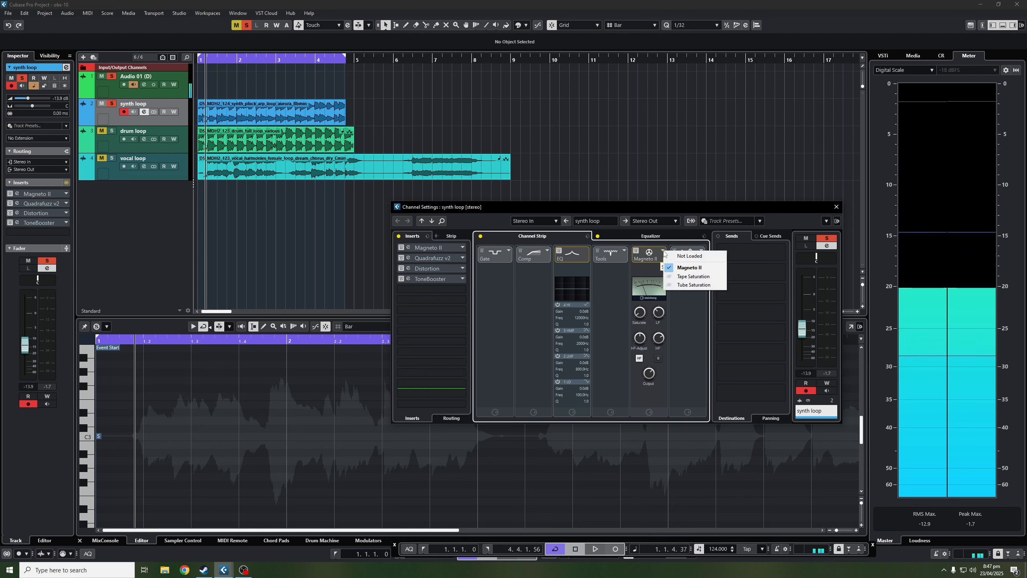
{"action": "left_click", "coordinate": [697, 277]}
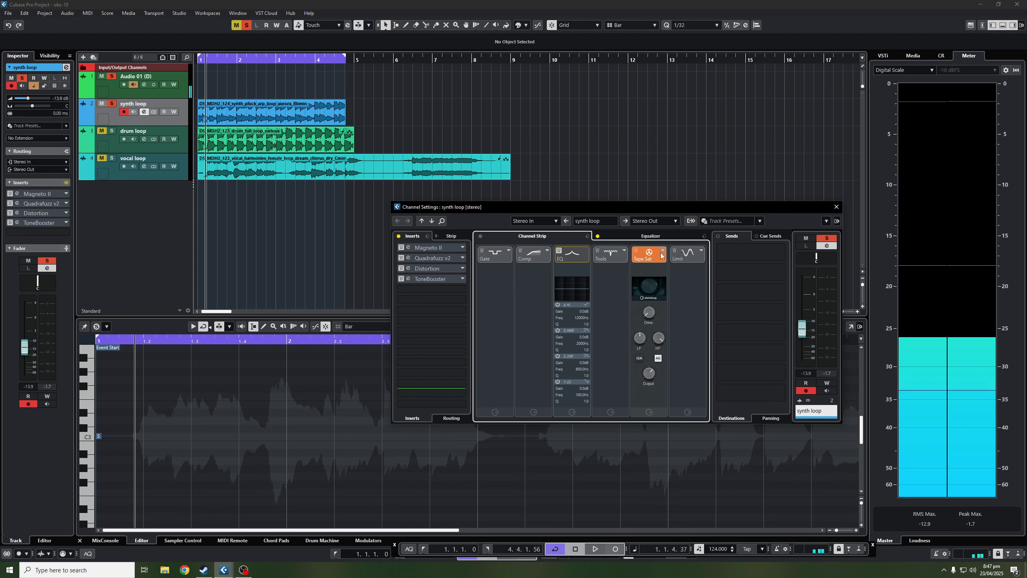
Replace the channel strip's Tape Saturation with Tube Saturation and close the synth loop's channel settings.
{"action": "left_click", "coordinate": [663, 251]}
{"action": "left_click", "coordinate": [699, 284]}
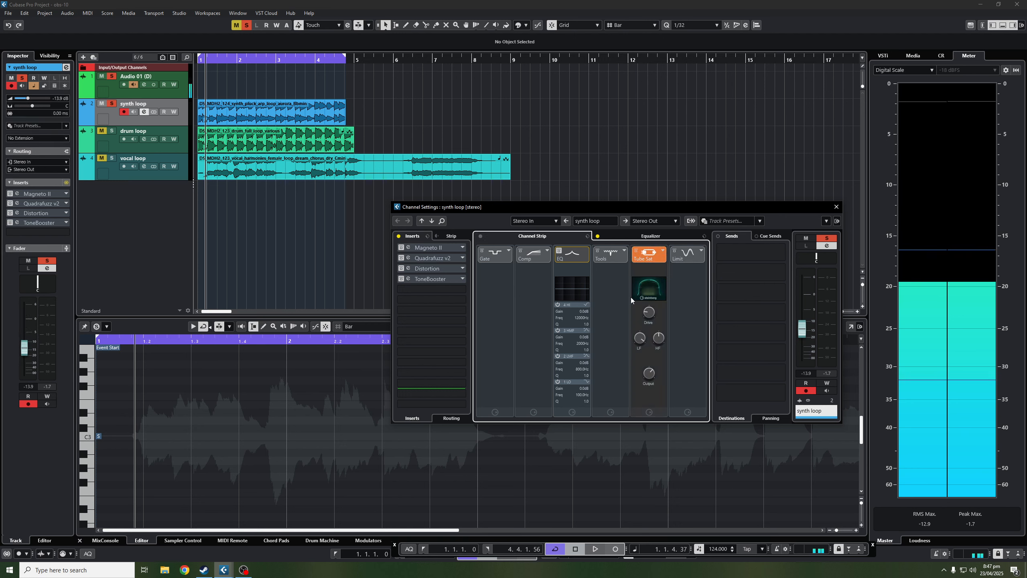
{"action": "left_click", "coordinate": [637, 253]}
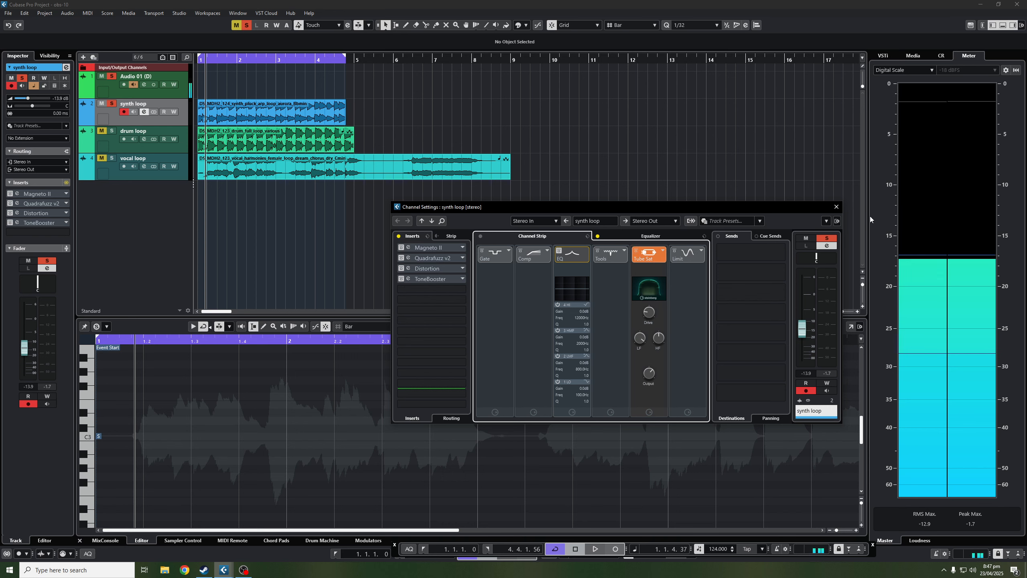
{"action": "left_click", "coordinate": [836, 207]}
Mute the synth loop track and play the soloed drum loop from the start, with the cycle range matched to its event.
{"action": "left_click", "coordinate": [102, 104]}
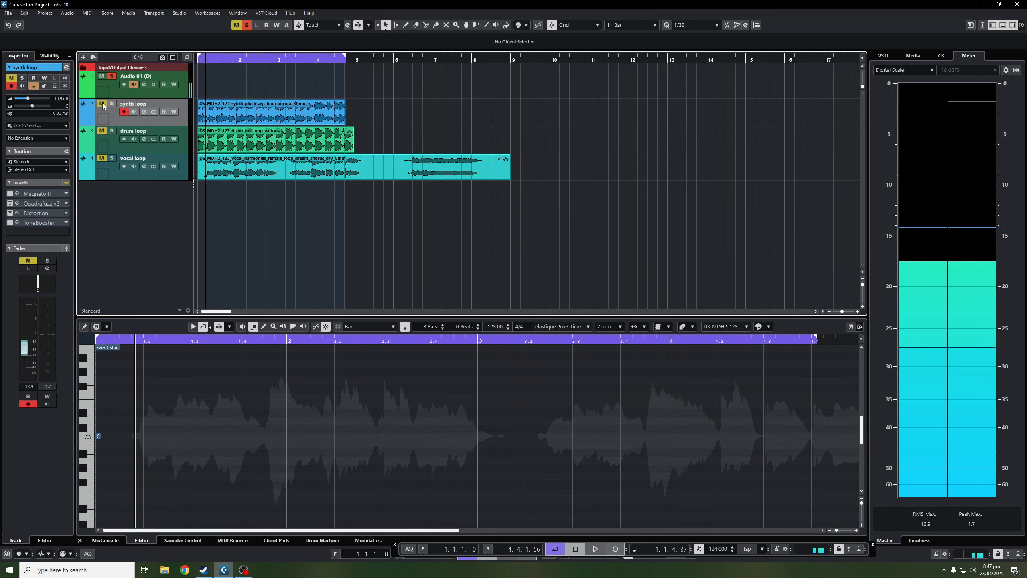
{"action": "left_click", "coordinate": [335, 142]}
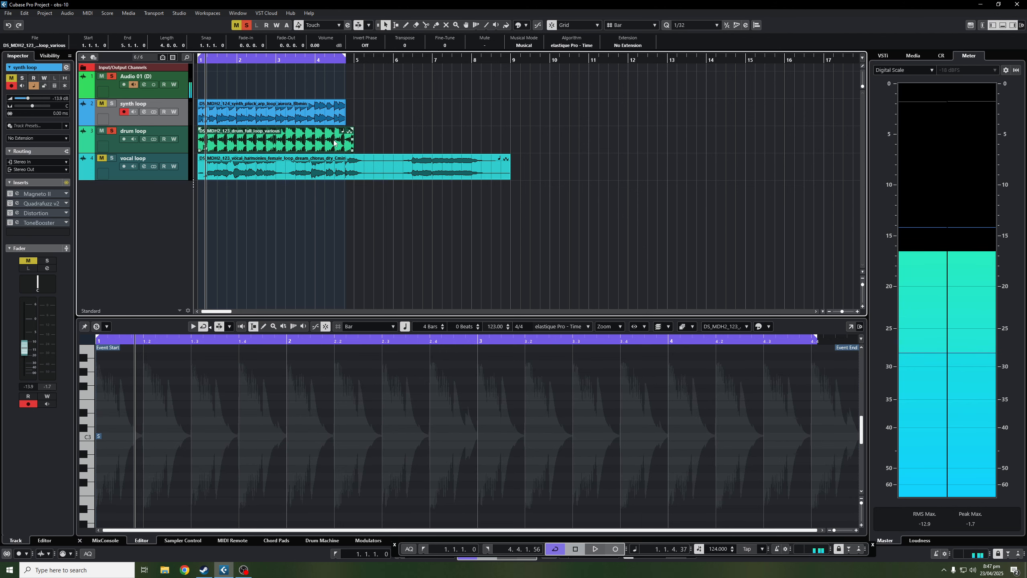
{"action": "key", "text": "KP_Decimal"}
{"action": "key", "text": "space"}
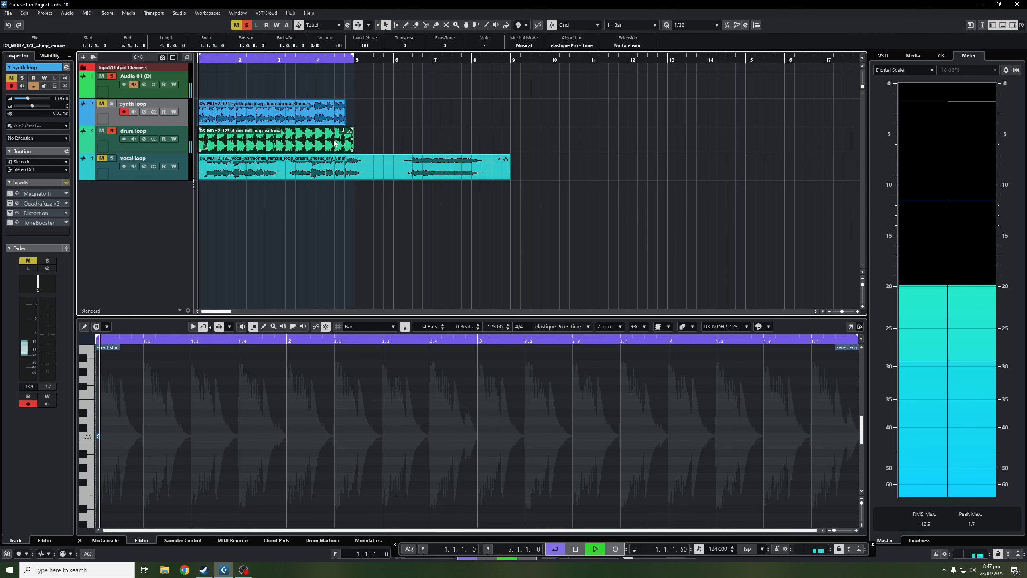
Raise the drum loop track's volume to -8.59 dB and add Distortion as its first insert.
{"action": "left_click", "coordinate": [168, 150]}
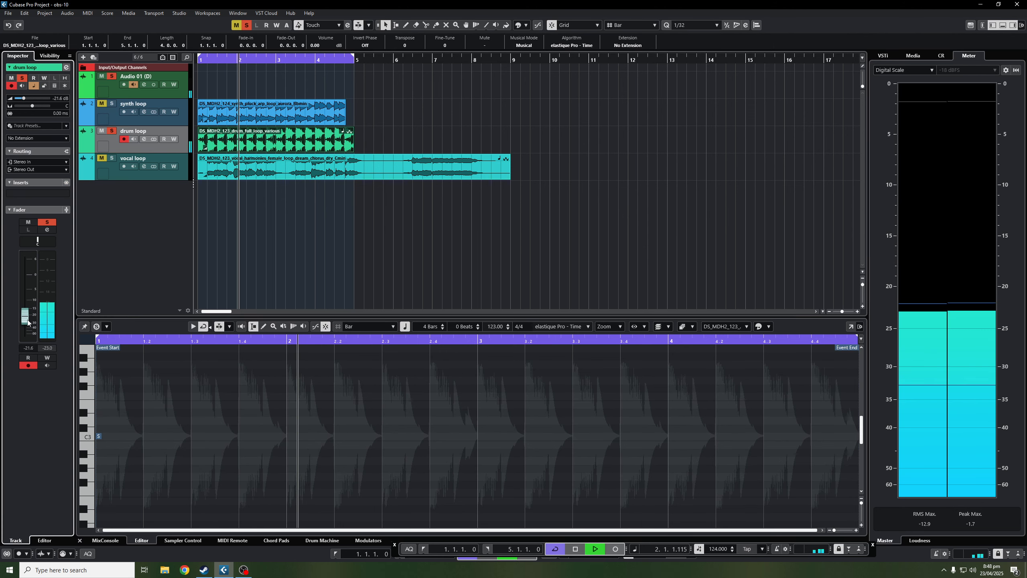
{"action": "left_click_drag", "start_coordinate": [28, 307], "coordinate": [29, 303]}
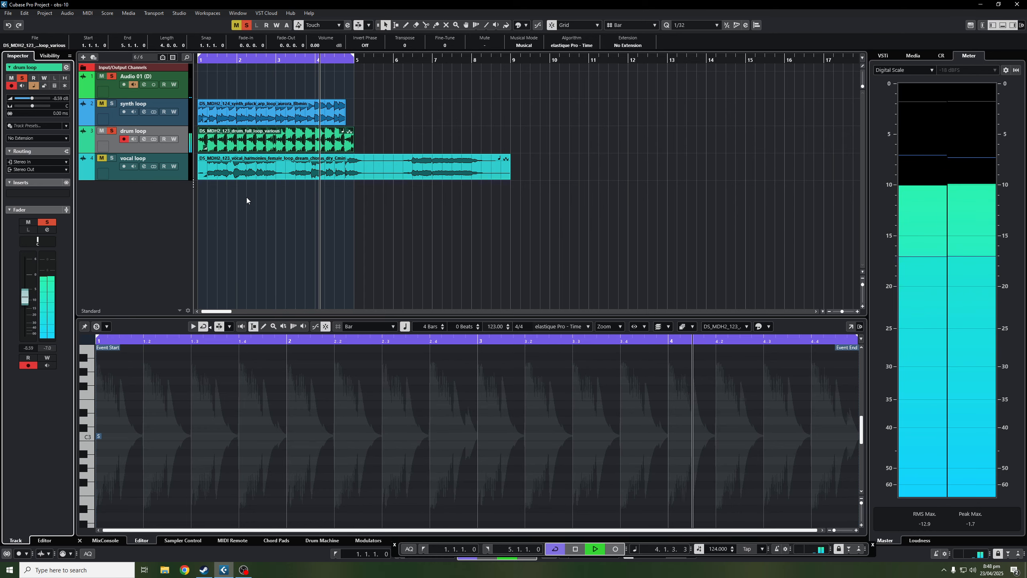
{"action": "left_click", "coordinate": [143, 139]}
{"action": "left_click", "coordinate": [415, 249]}
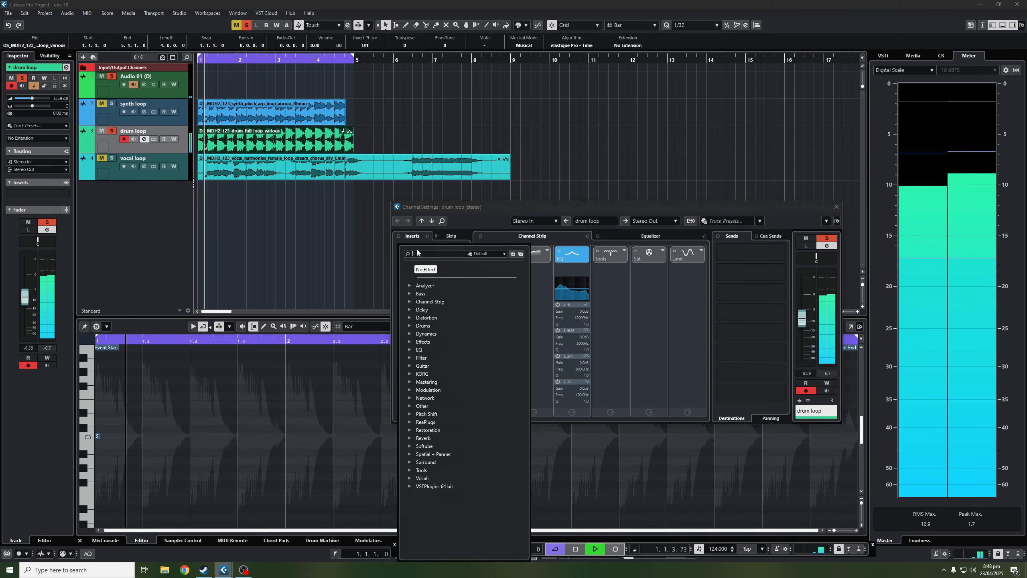
{"action": "type", "text": "dis"}
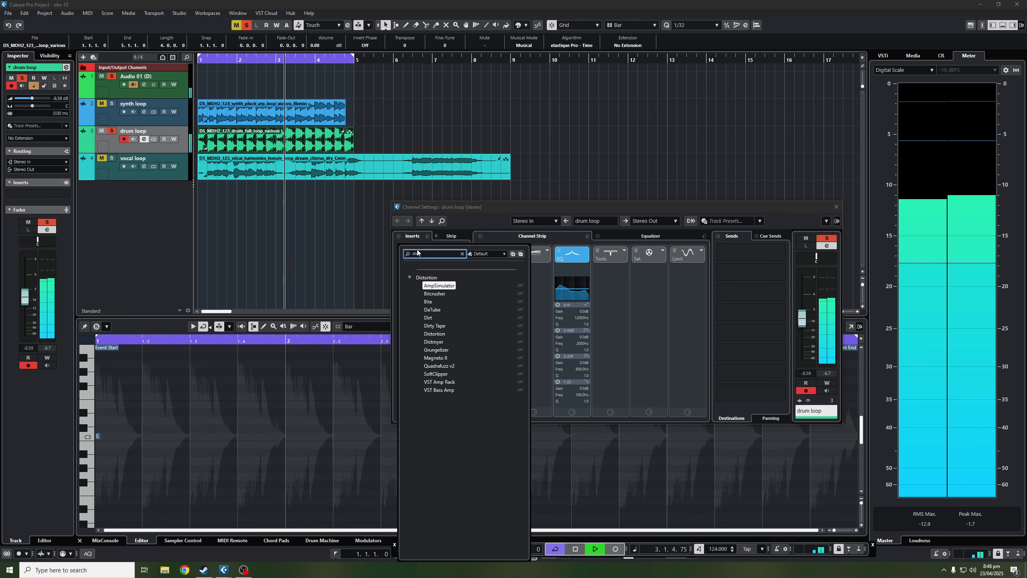
{"action": "left_click", "coordinate": [456, 333]}
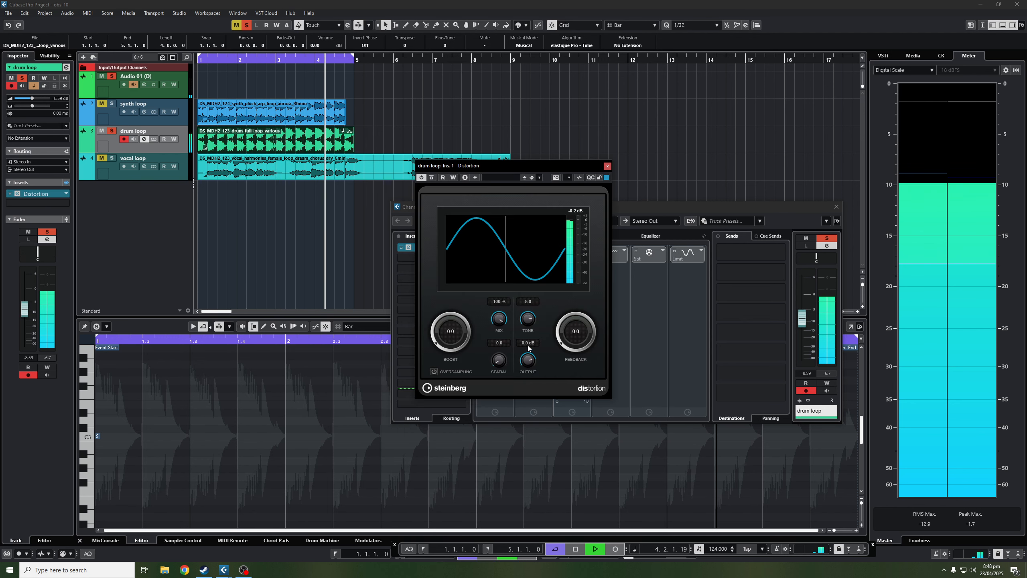
Try Distortion's output at -13.8 dB and -3.9 dB with the mix lowered to 0 %.
{"action": "left_click_drag", "start_coordinate": [524, 360], "coordinate": [530, 380]}
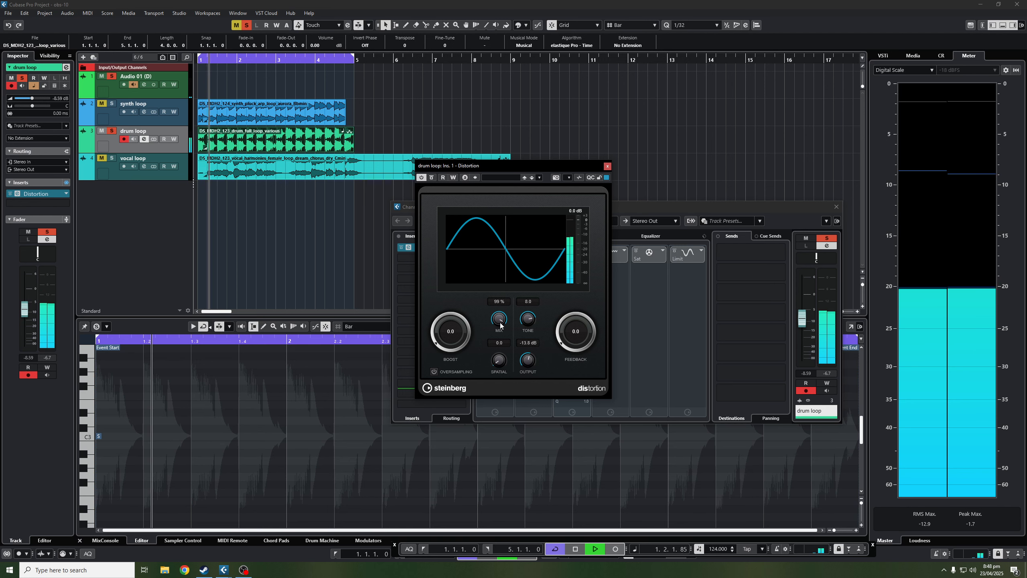
{"action": "left_click_drag", "start_coordinate": [500, 323], "coordinate": [505, 429]}
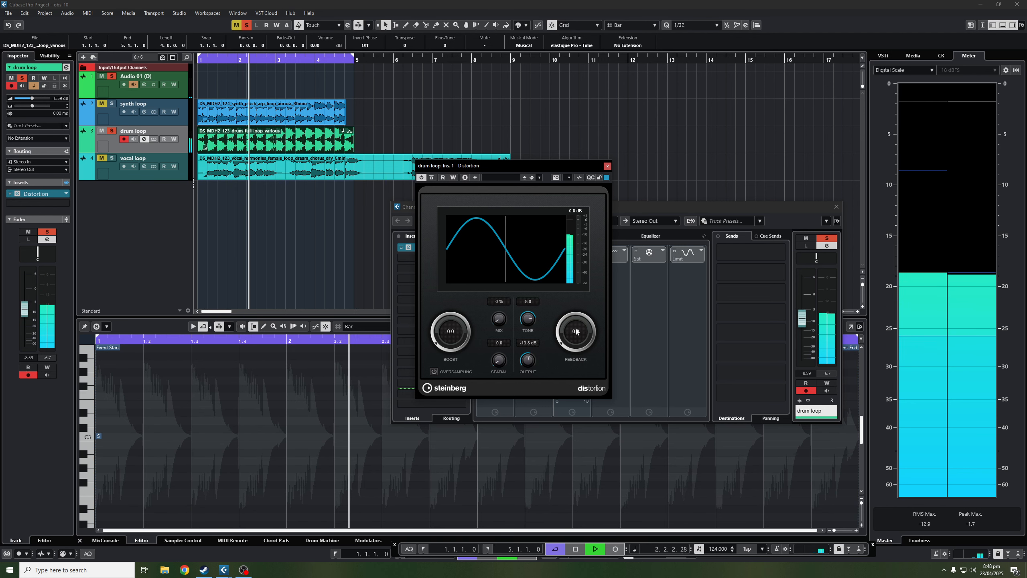
{"action": "left_click_drag", "start_coordinate": [528, 361], "coordinate": [529, 355]}
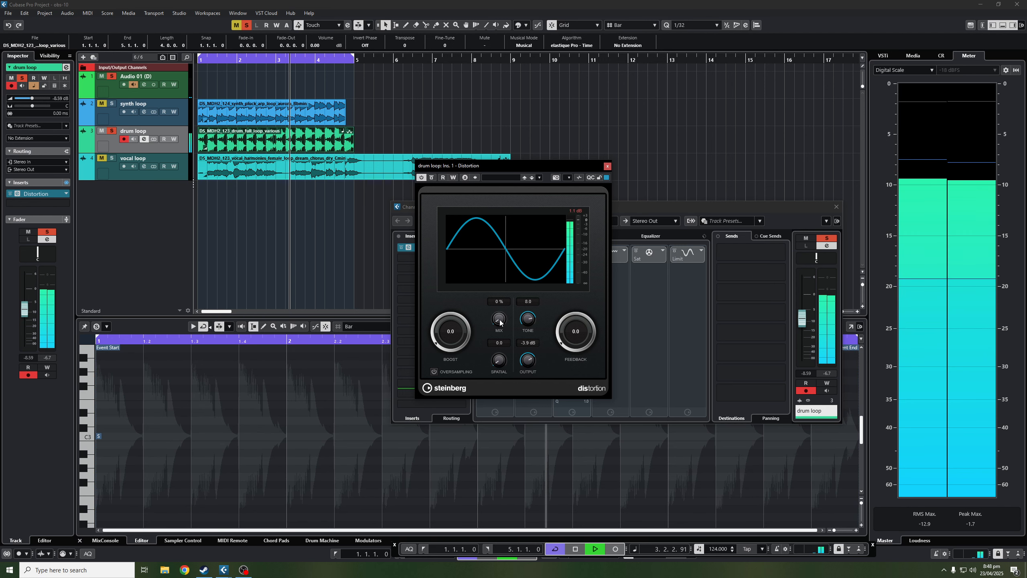
Set Distortion's mix to 24 %, boost to 0.5 and output to -12.3 dB on the drum loop.
{"action": "left_click_drag", "start_coordinate": [501, 315], "coordinate": [501, 310]}
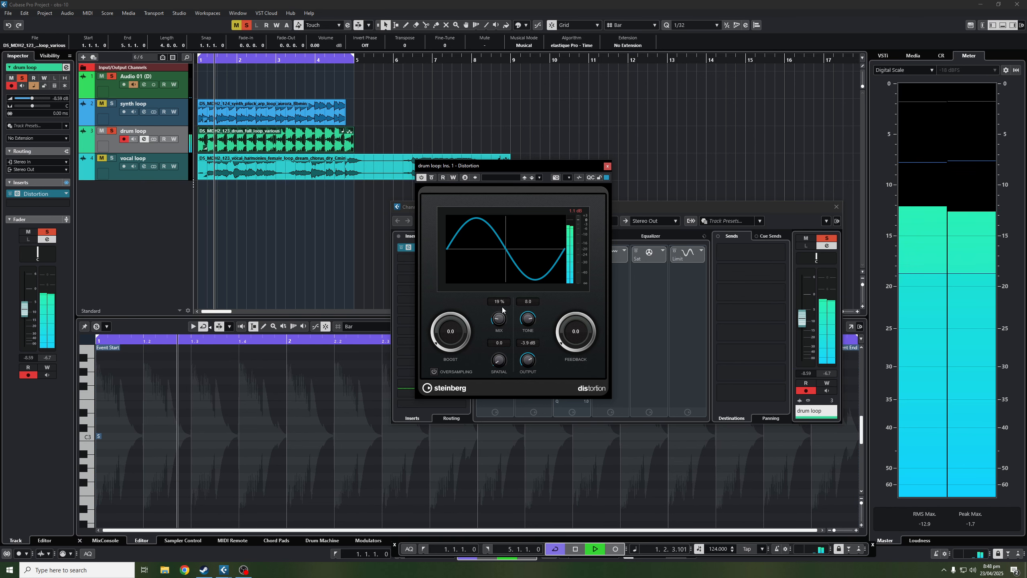
{"action": "left_click_drag", "start_coordinate": [502, 306], "coordinate": [502, 304]}
{"action": "left_click_drag", "start_coordinate": [437, 341], "coordinate": [436, 343]}
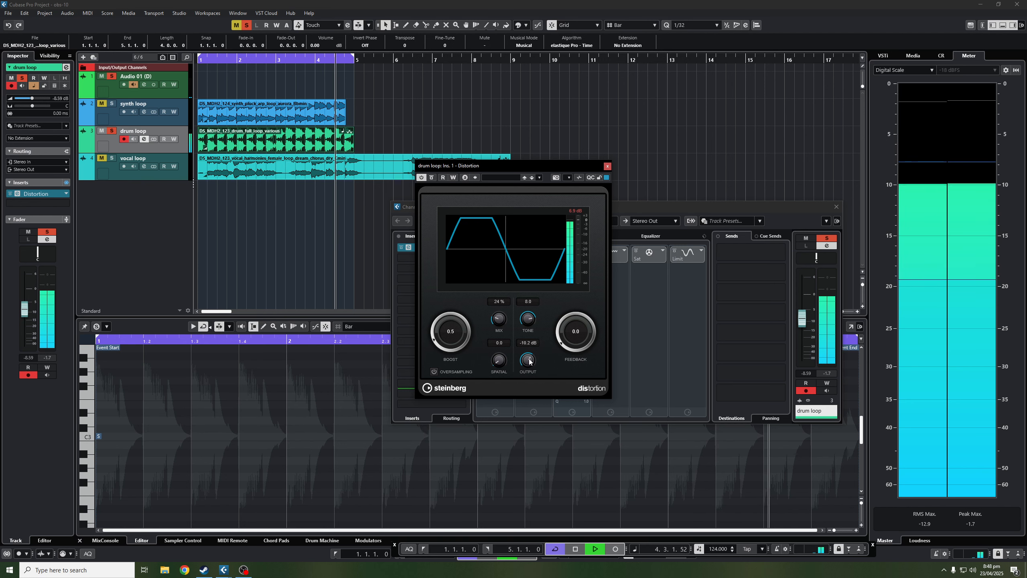
{"action": "left_click_drag", "start_coordinate": [529, 362], "coordinate": [529, 364]}
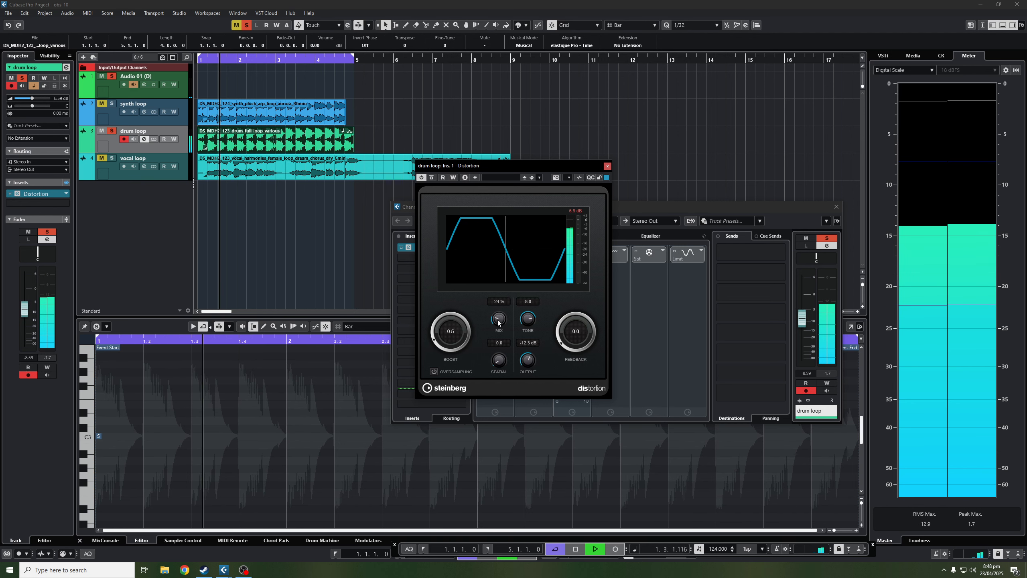
Try Distortion's mix at 9 % with tone 3.9, settle on 22 % with tone 10.0, and raise the output.
{"action": "left_click_drag", "start_coordinate": [498, 322], "coordinate": [500, 320]}
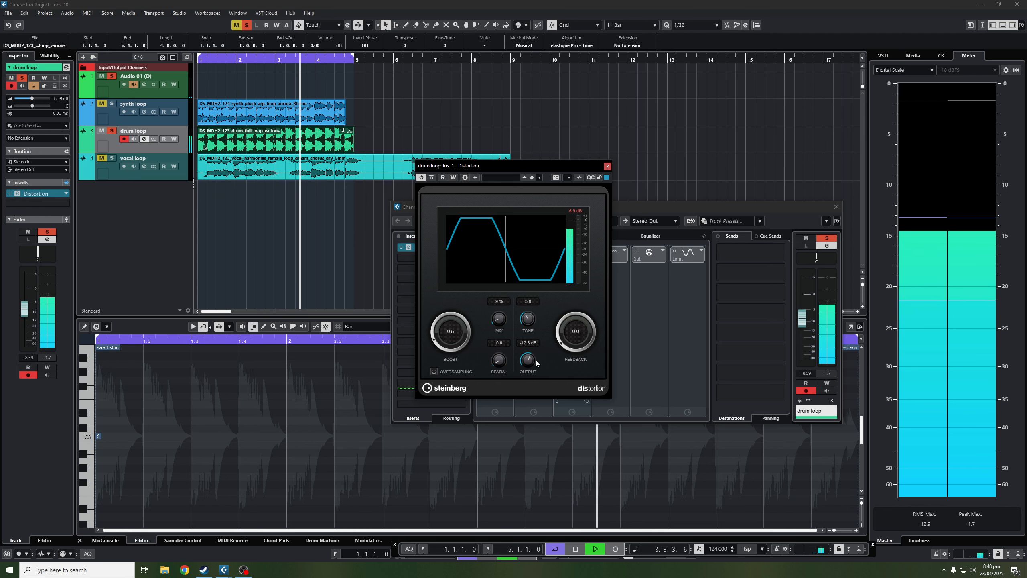
{"action": "left_click_drag", "start_coordinate": [536, 361], "coordinate": [497, 319]}
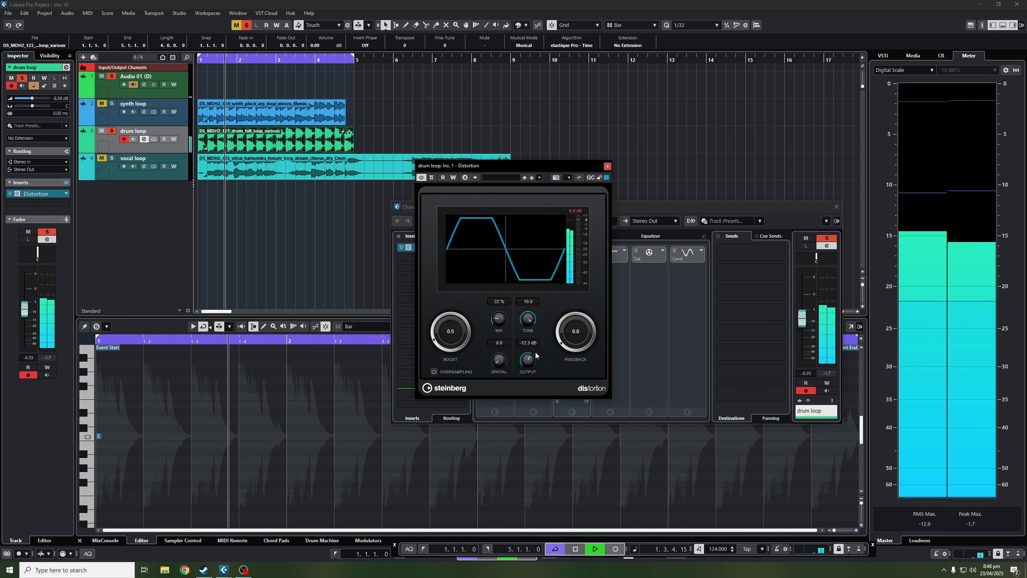
{"action": "left_click_drag", "start_coordinate": [528, 361], "coordinate": [531, 357]}
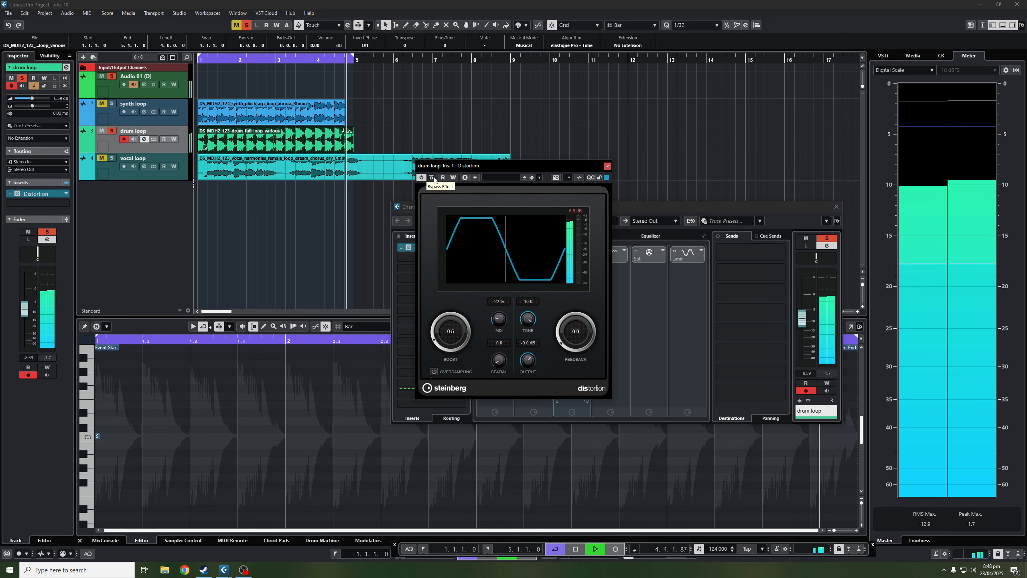
Compare the drum loop with and without Distortion, leave the effect bypassed and close its window.
{"action": "left_click", "coordinate": [431, 177]}
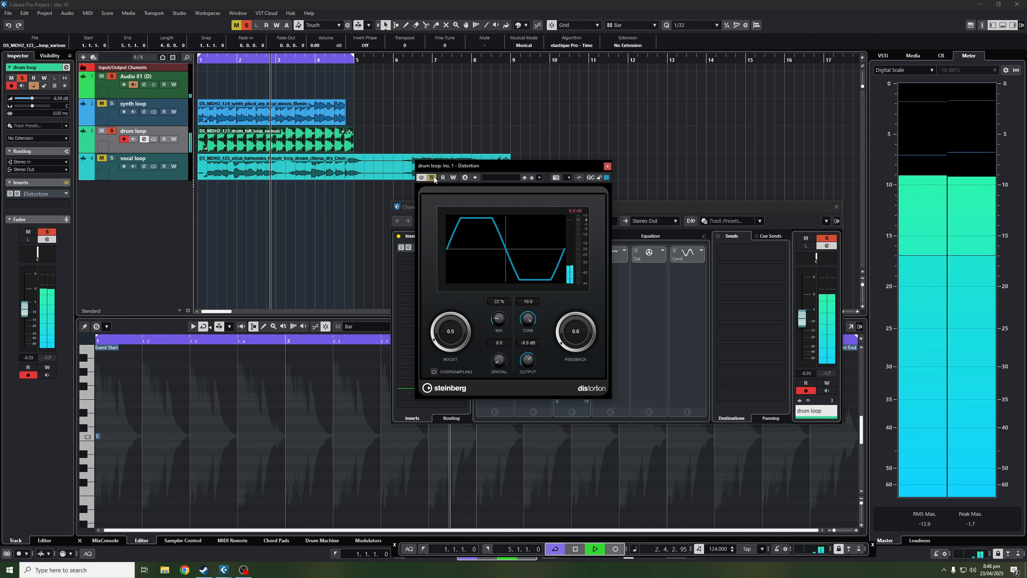
{"action": "left_click", "coordinate": [433, 178]}
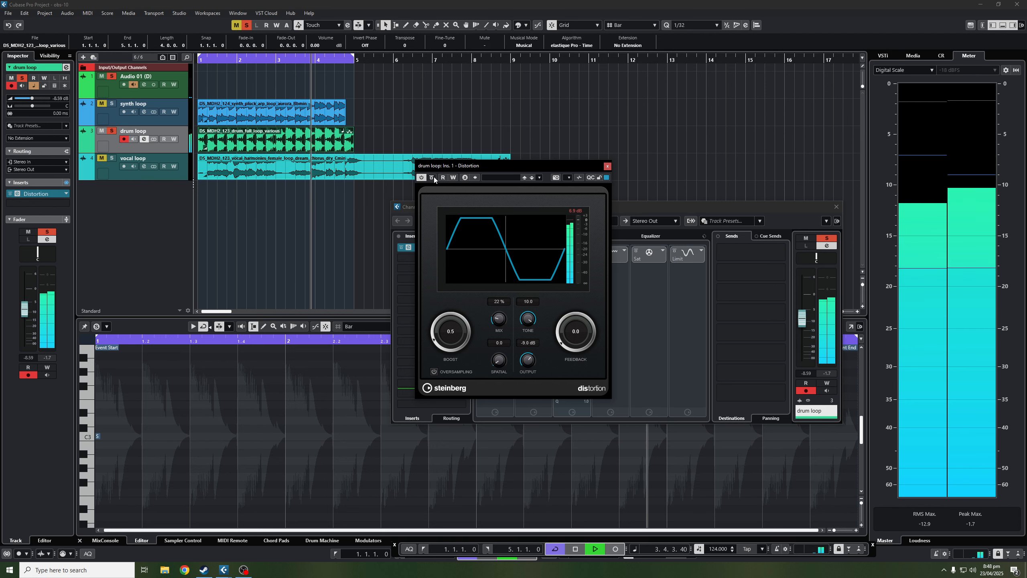
{"action": "left_click", "coordinate": [431, 178]}
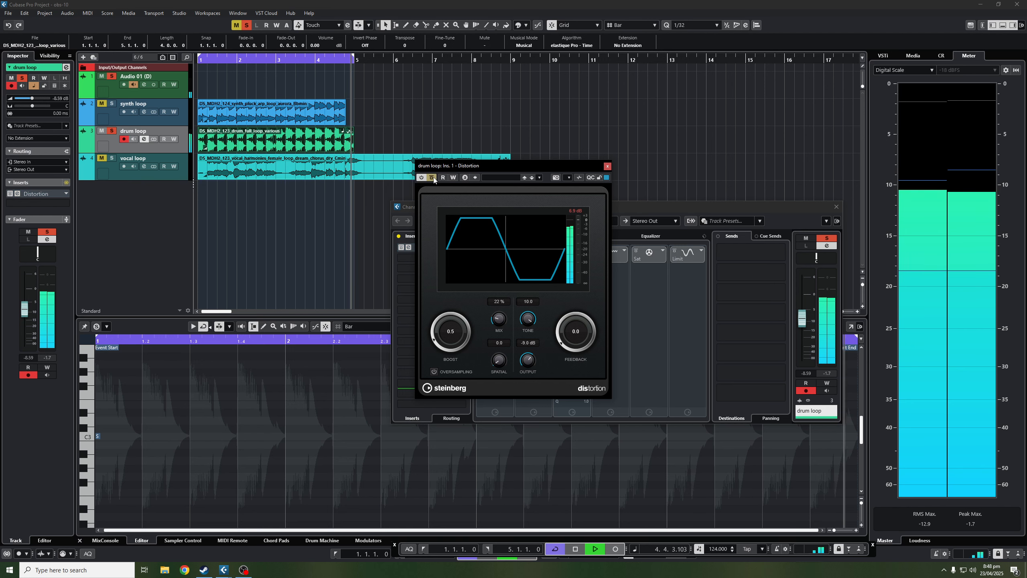
{"action": "left_click", "coordinate": [608, 166]}
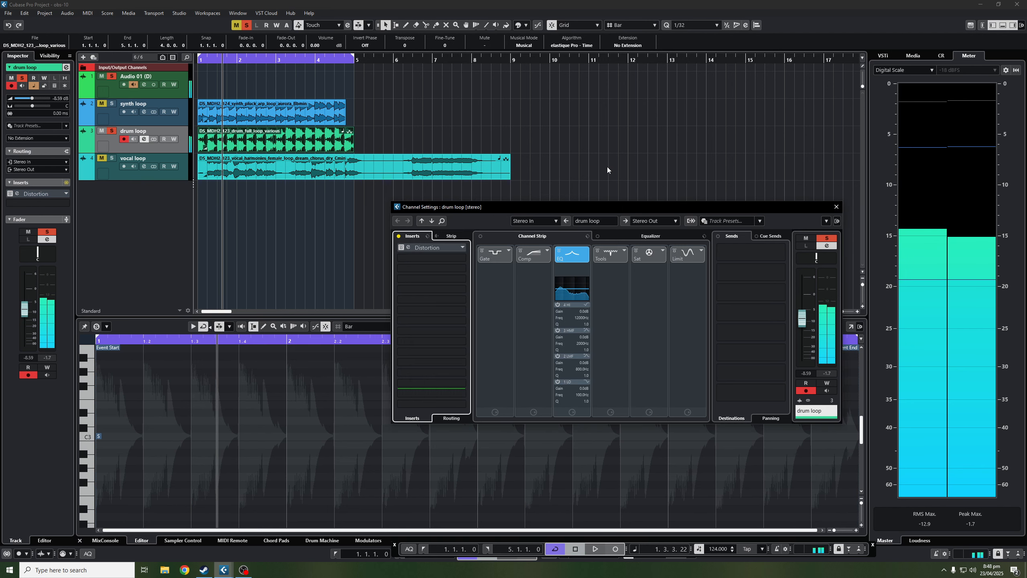
Solo the vocal loop in place of the drum loop and play it with the cycle range matched to its event.
{"action": "left_click", "coordinate": [291, 175]}
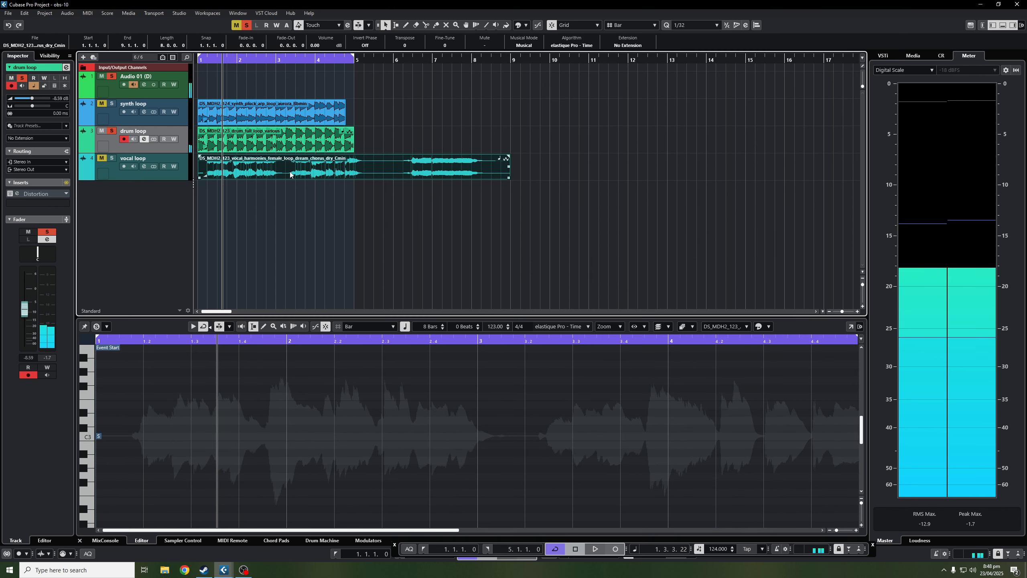
{"action": "key", "text": "p"}
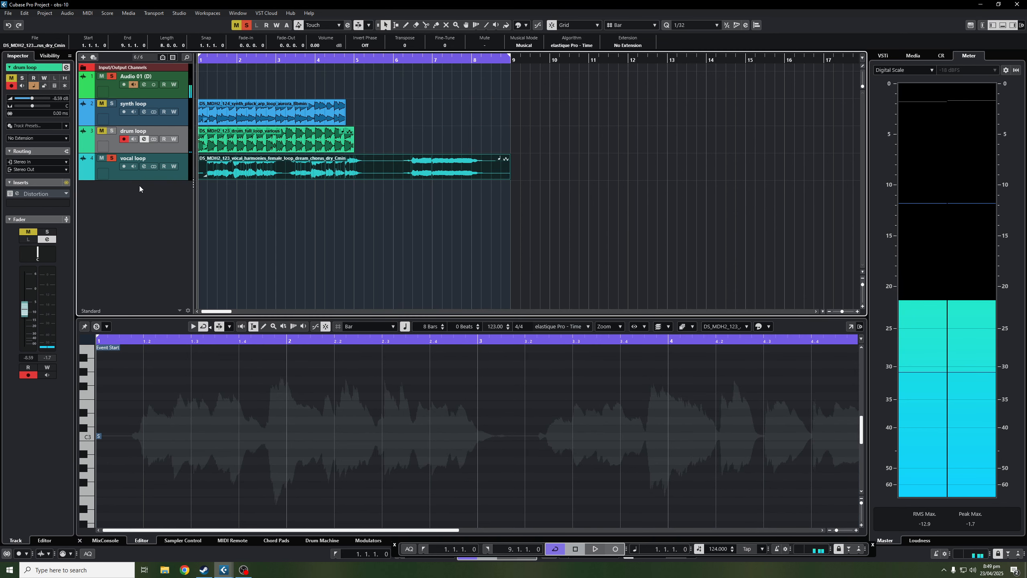
{"action": "key", "text": "space"}
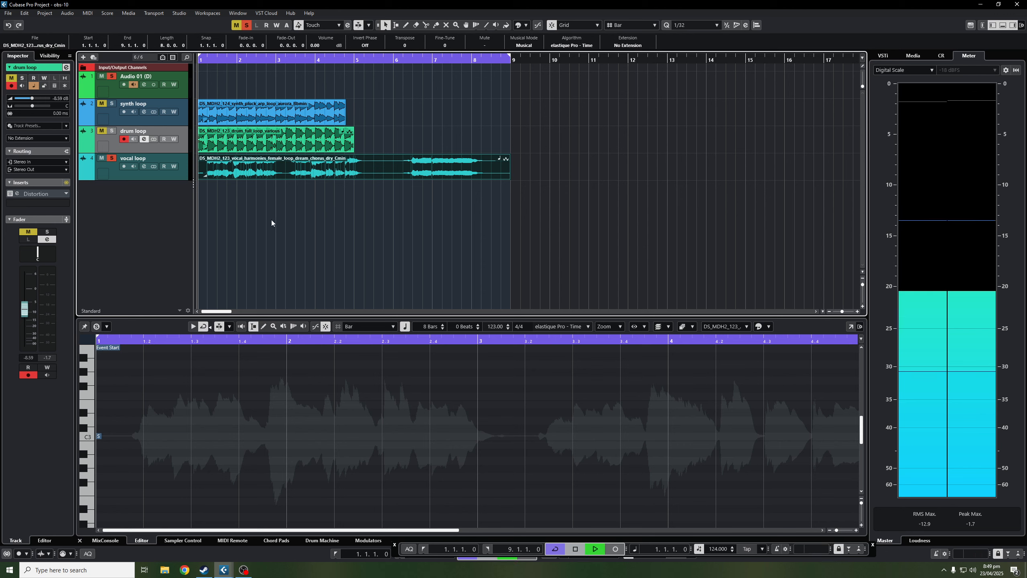
Open the vocal loop's channel settings and add Quadrafuzz v2 as its first insert.
{"action": "left_click", "coordinate": [118, 176]}
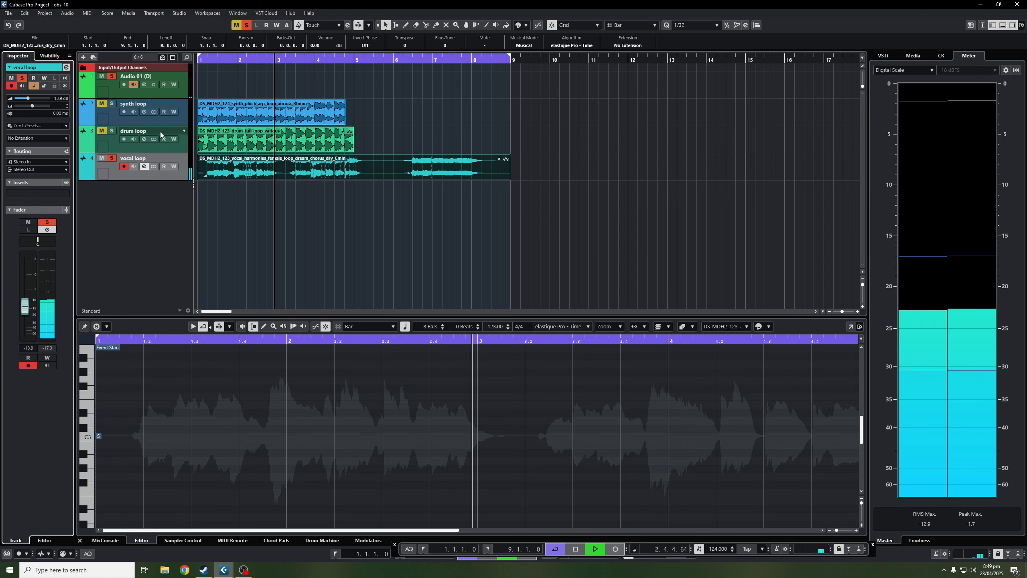
{"action": "left_click", "coordinate": [144, 166]}
{"action": "left_click", "coordinate": [418, 245]}
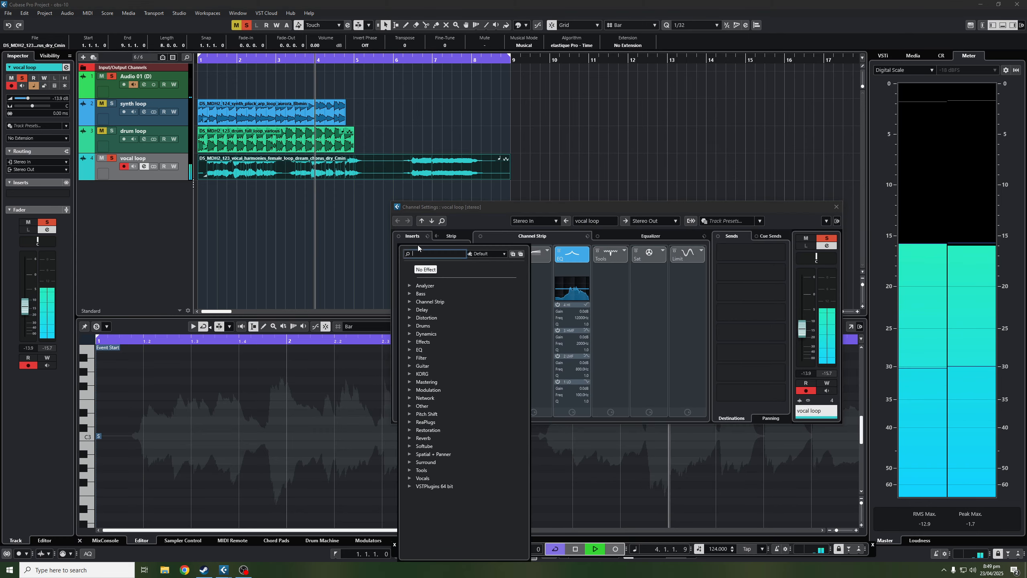
{"action": "type", "text": "qu"}
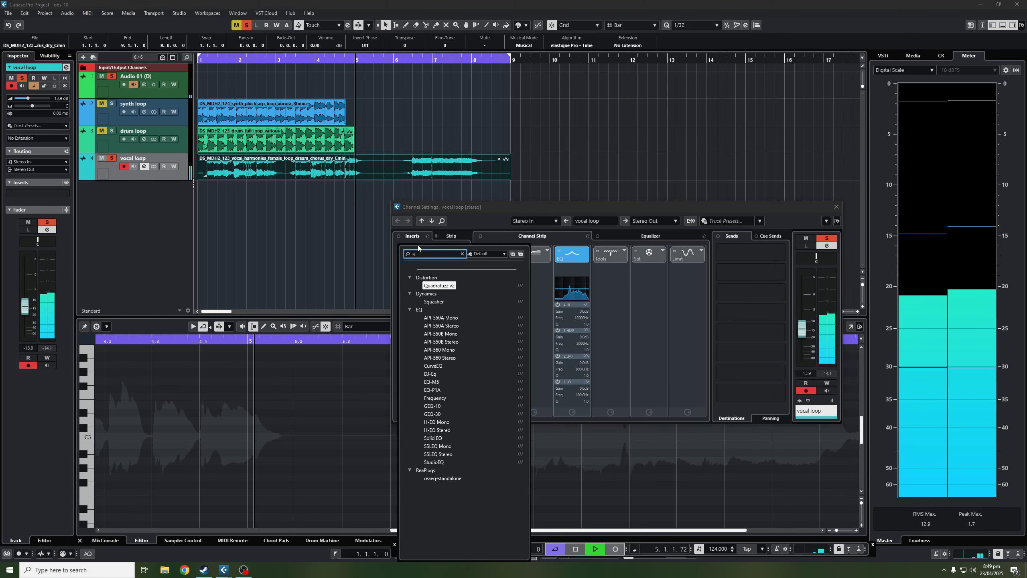
{"action": "left_click", "coordinate": [438, 286]}
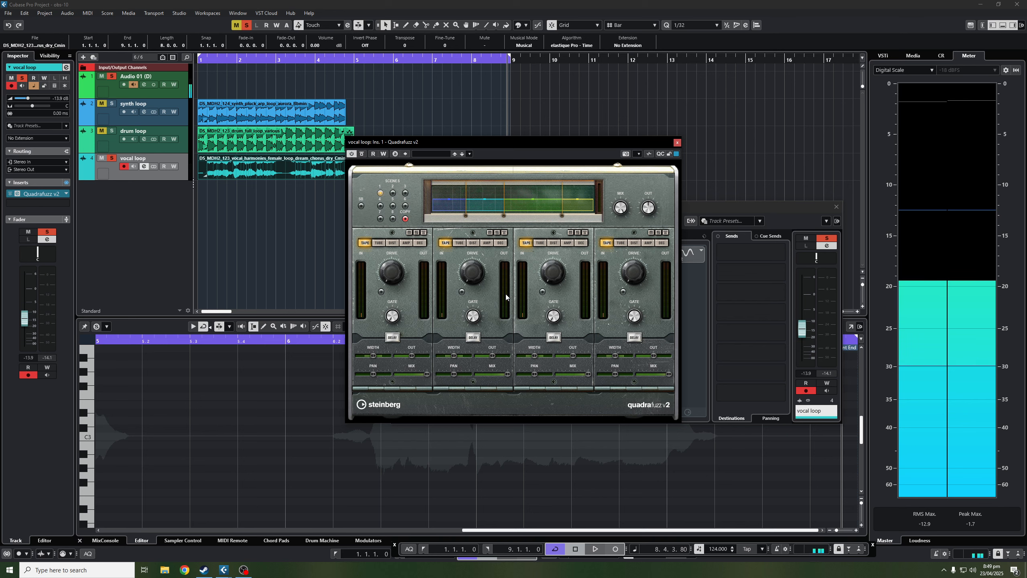
During playback, set Quadrafuzz band 2 to Tube with drive 4.3, band 3 to Dist with drive 3.2, and band 4 to Dist with drive 2.5.
{"action": "key", "text": "space"}
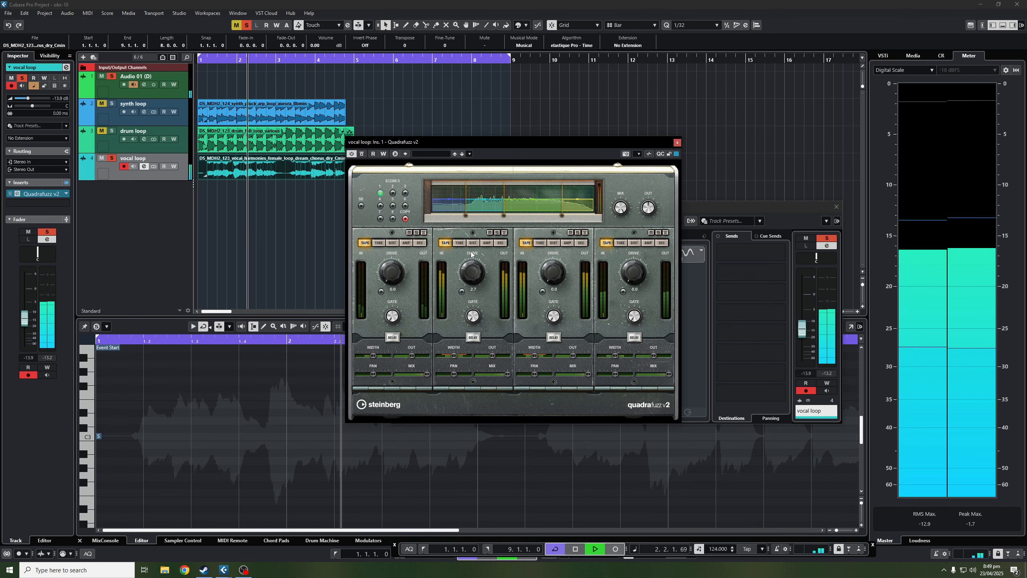
{"action": "left_click", "coordinate": [462, 244]}
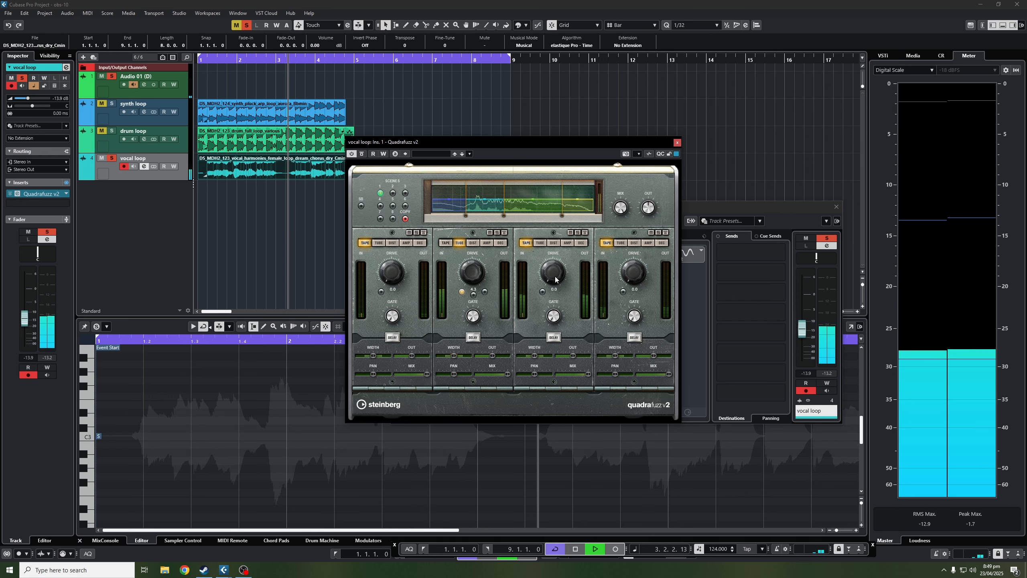
{"action": "left_click", "coordinate": [552, 243]}
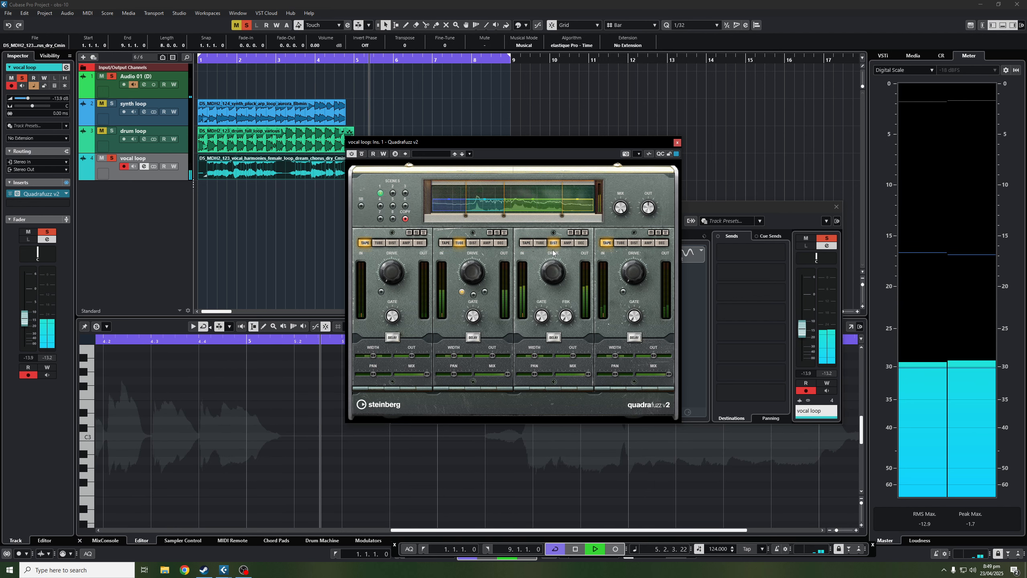
{"action": "left_click", "coordinate": [634, 243]}
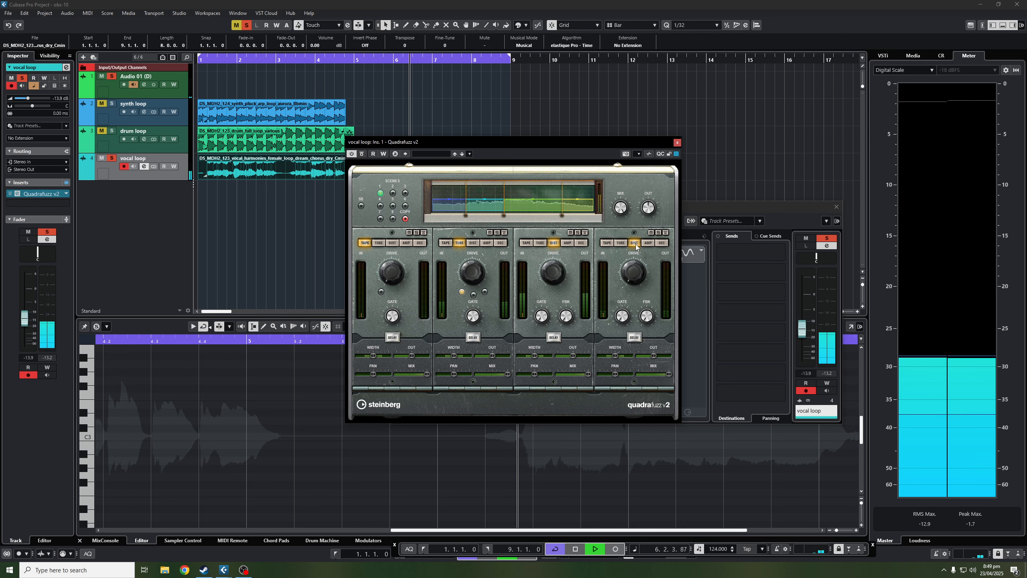
{"action": "left_click_drag", "start_coordinate": [631, 259], "coordinate": [631, 253]}
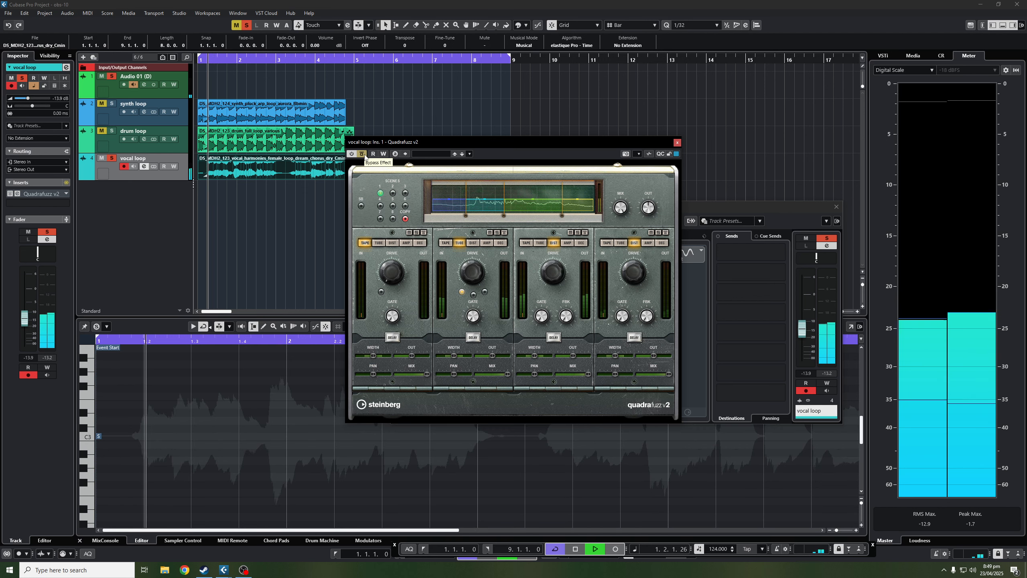
Compare the vocal loop with and without Quadrafuzz v2, leave the effect bypassed, and close its window and the channel settings.
{"action": "left_click", "coordinate": [362, 154]}
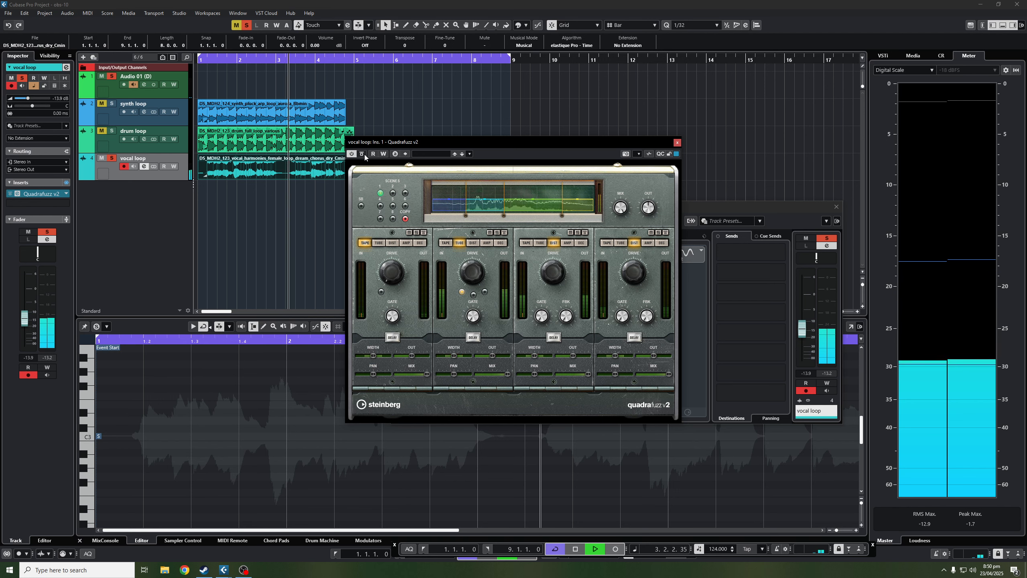
{"action": "left_click", "coordinate": [364, 154]}
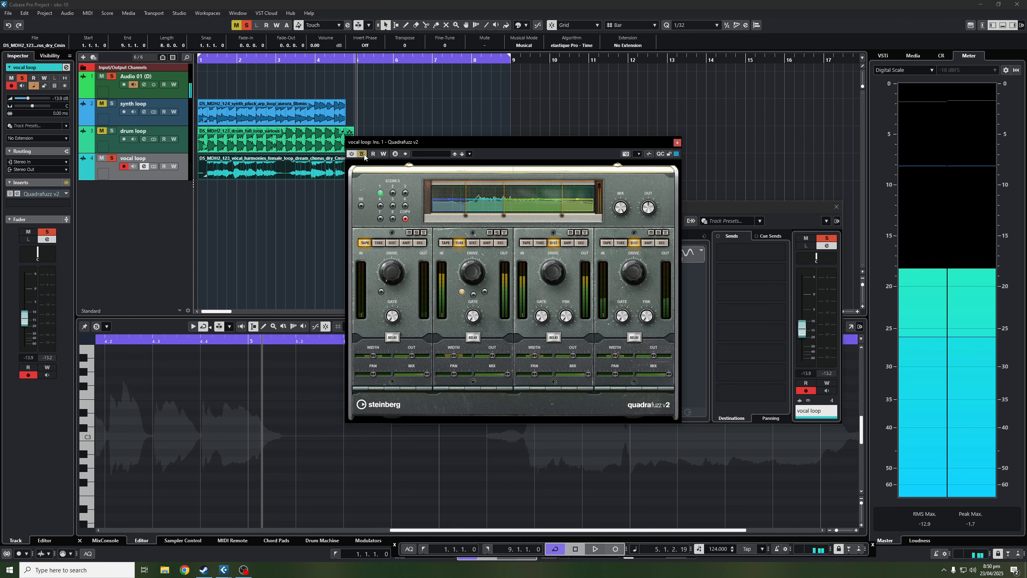
{"action": "mouse_move", "coordinate": [393, 260]}
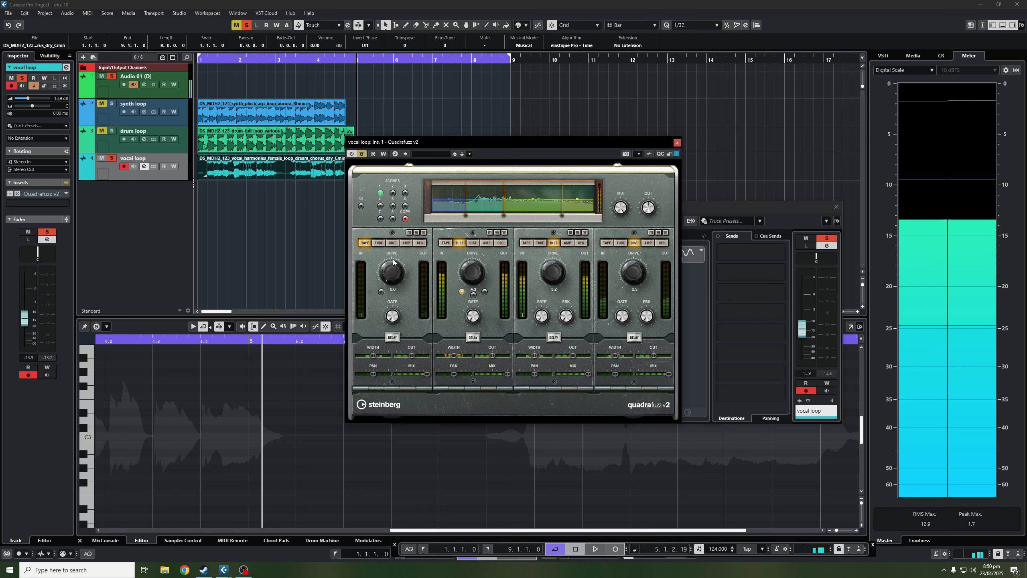
{"action": "left_click", "coordinate": [676, 143]}
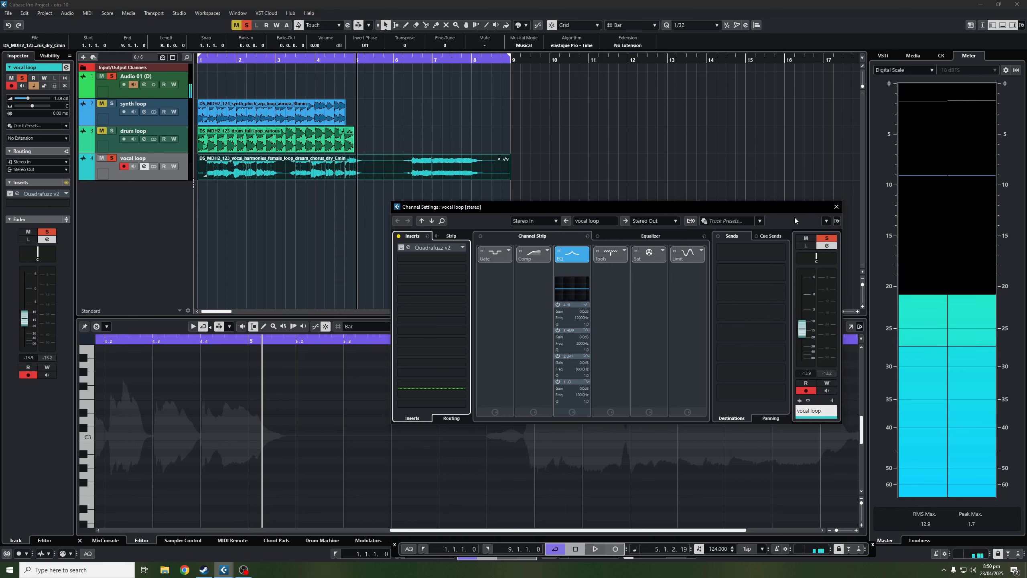
{"action": "left_click", "coordinate": [837, 207]}
Add the VEDH Uplifter 002 sample as a new track and play it from the start with the cycle range matched to its event.
{"action": "left_click", "coordinate": [913, 55]}
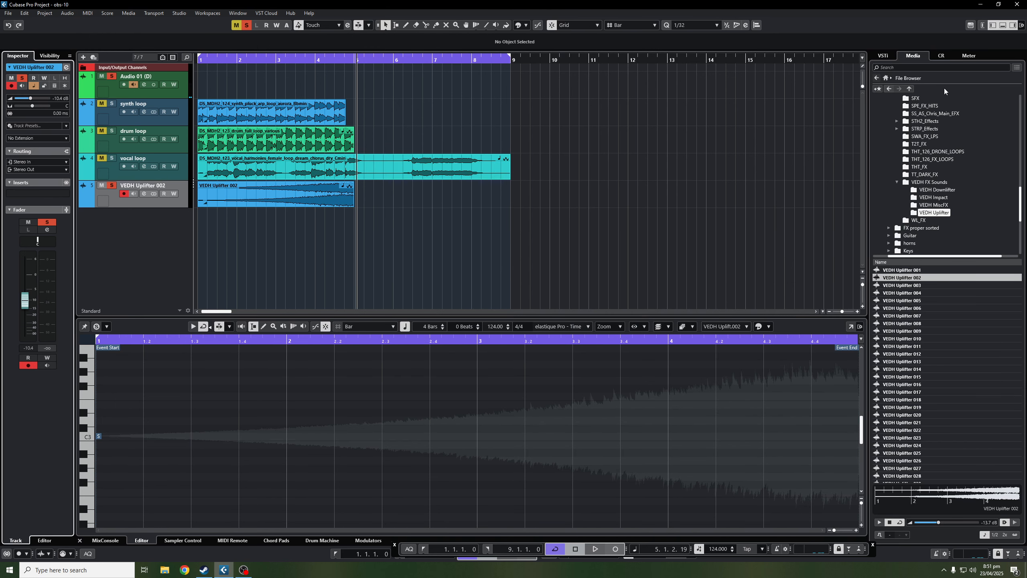
{"action": "left_click", "coordinate": [969, 55]}
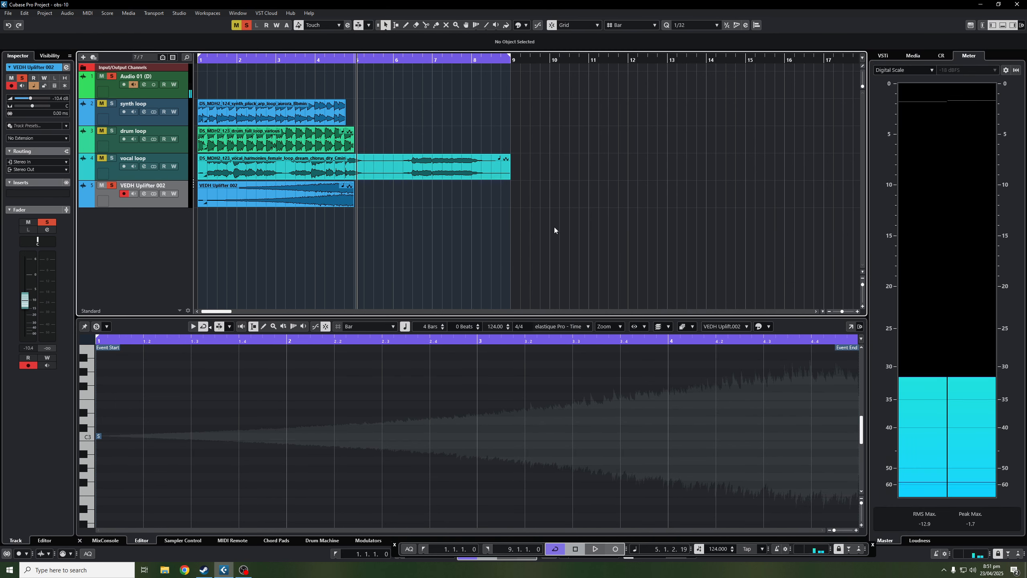
{"action": "key", "text": "Home"}
{"action": "left_click", "coordinate": [337, 193]}
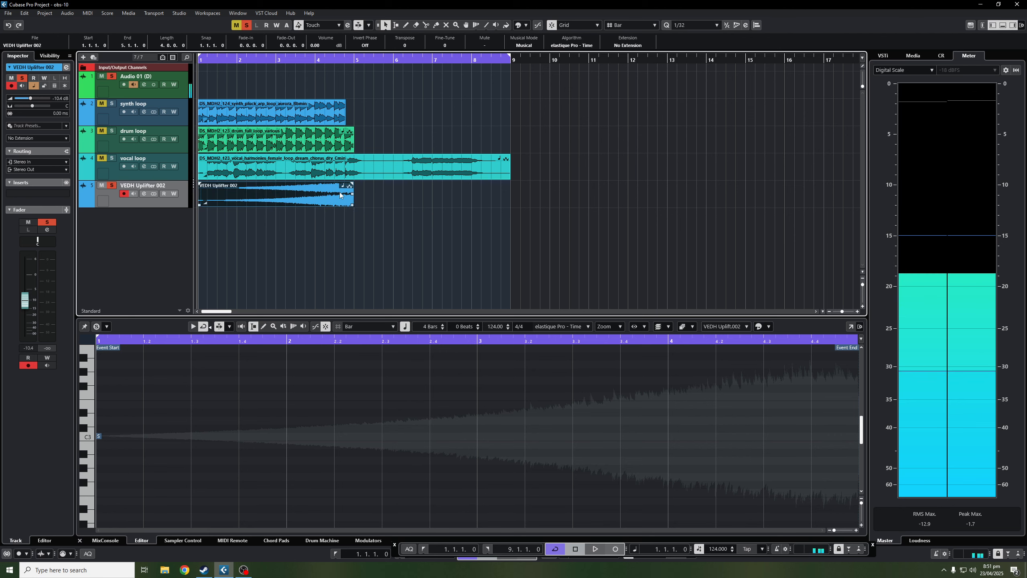
{"action": "key", "text": "p"}
{"action": "key", "text": "space"}
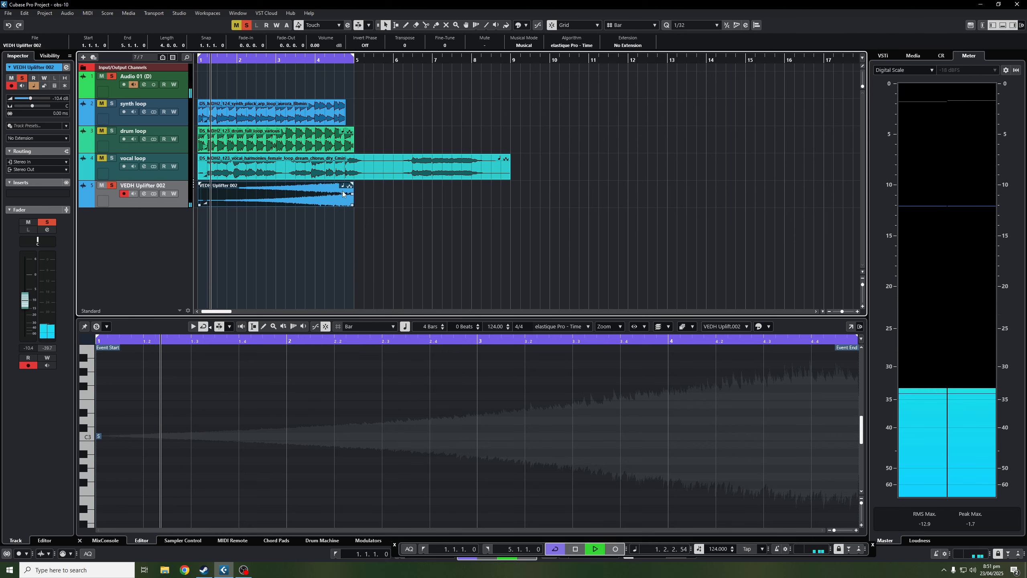
Lower the uplifter track's volume to -12.0 dB, hide the sample editor, and stop playback.
{"action": "left_click_drag", "start_coordinate": [35, 302], "coordinate": [29, 307]}
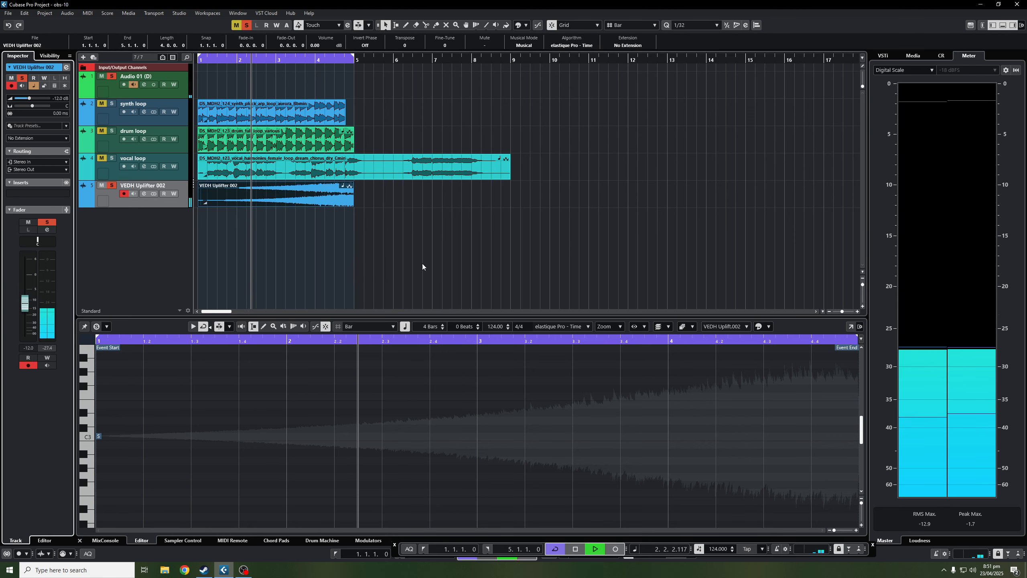
{"action": "left_click", "coordinate": [1003, 25]}
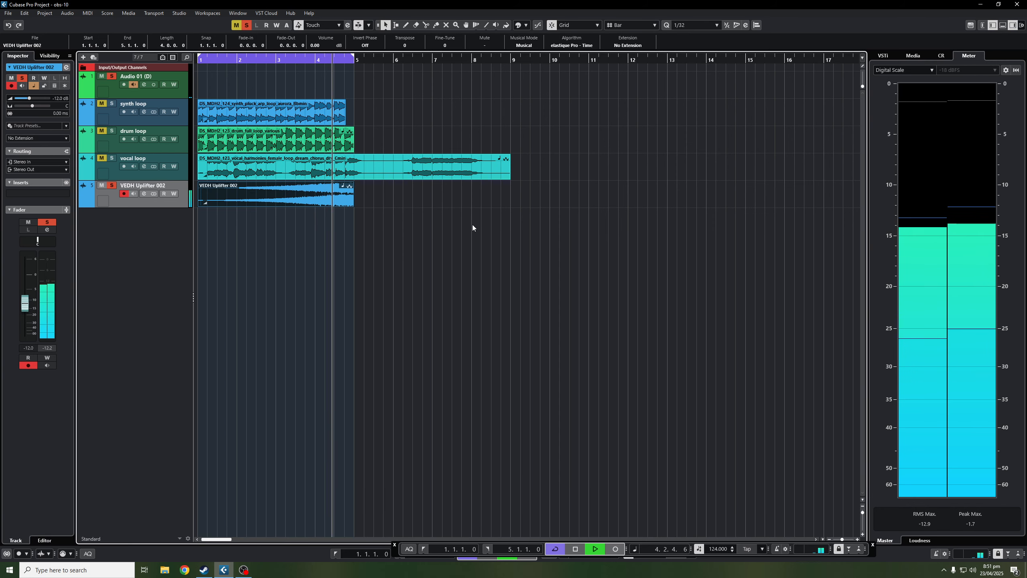
{"action": "key", "text": "space"}
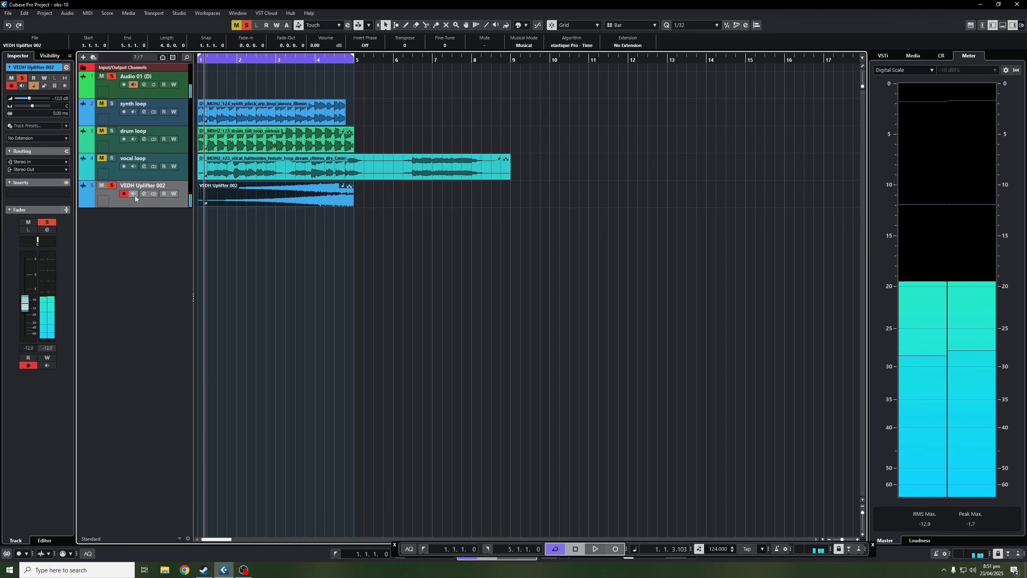
Open the uplifter track's channel settings and add Distortion as its first insert.
{"action": "left_click", "coordinate": [144, 193]}
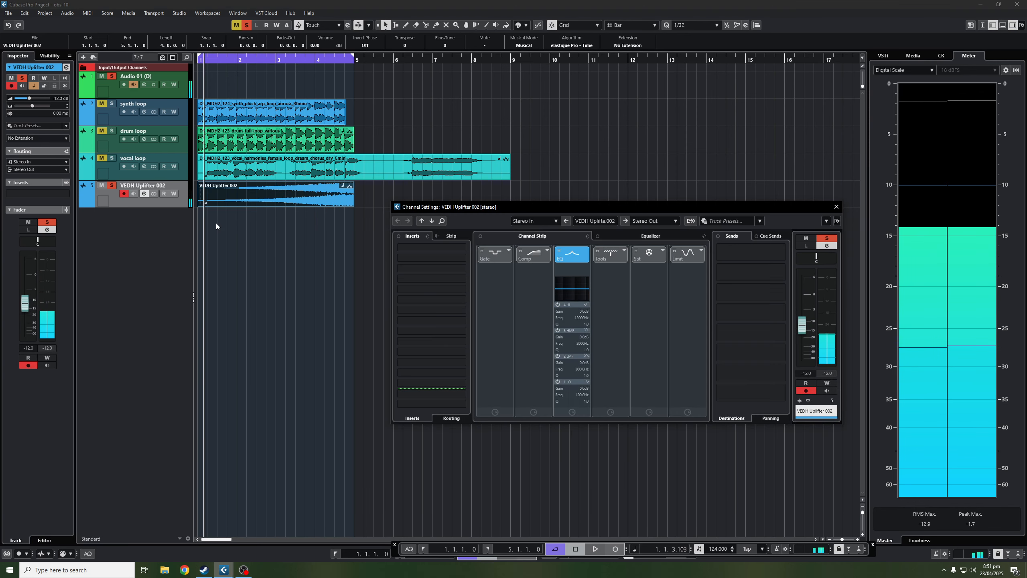
{"action": "left_click", "coordinate": [435, 256]}
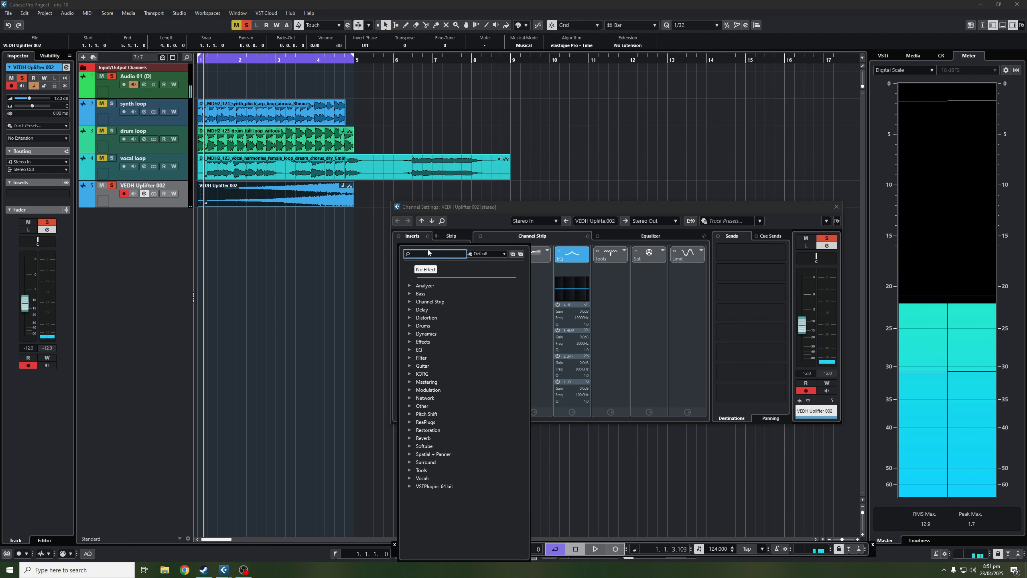
{"action": "type", "text": "dis"}
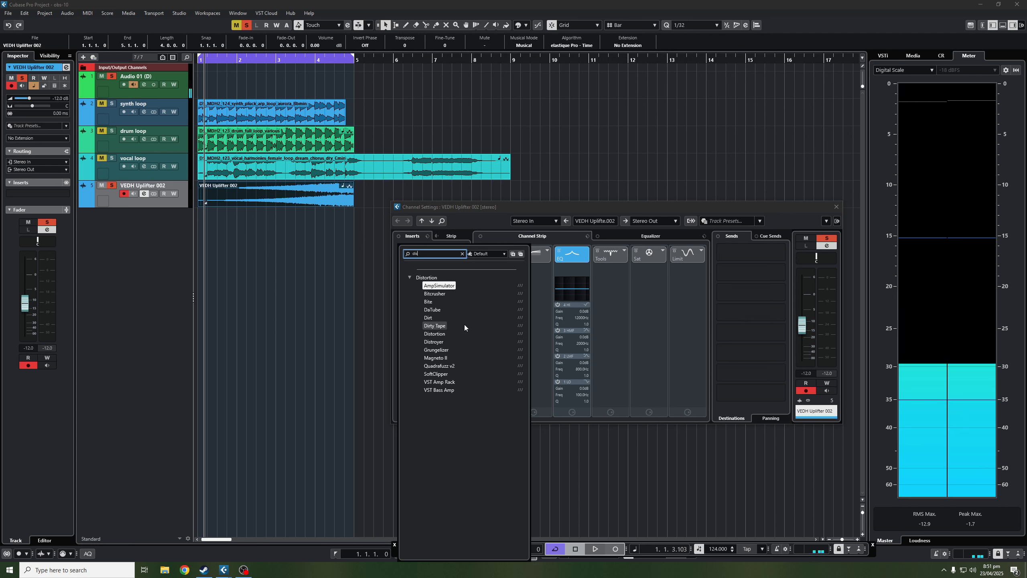
{"action": "type", "text": "t"}
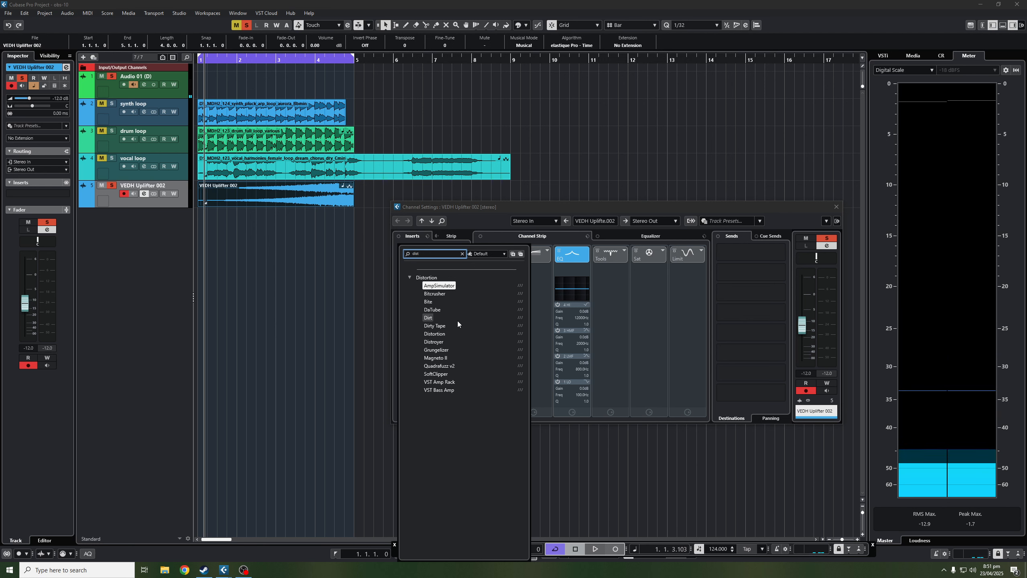
{"action": "left_click", "coordinate": [435, 334]}
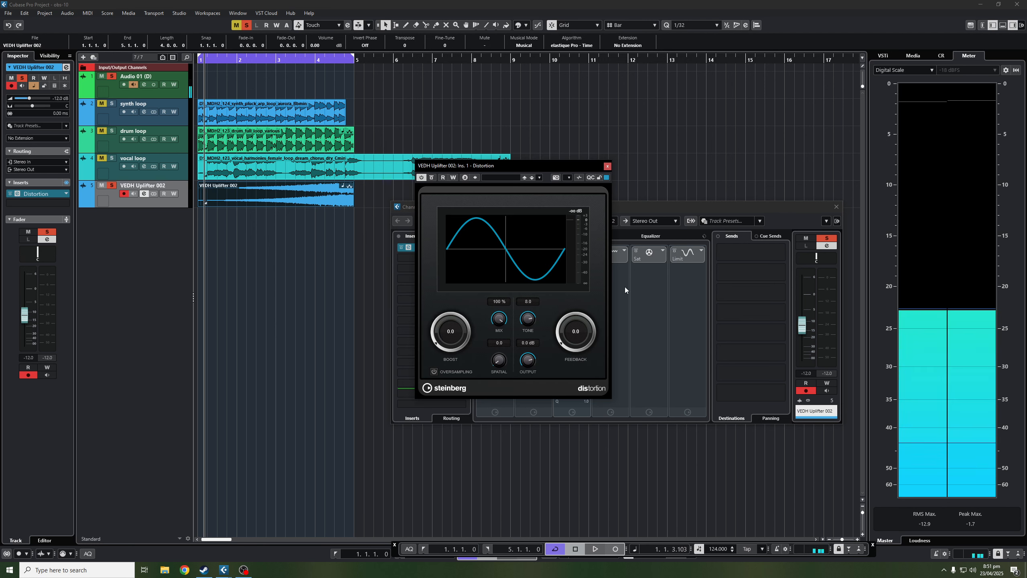
Set Distortion's mix to 17 %, tone to 10.0, feedback to 1.4 and boost to 0.7, and lower its output.
{"action": "left_click_drag", "start_coordinate": [500, 335], "coordinate": [508, 374]}
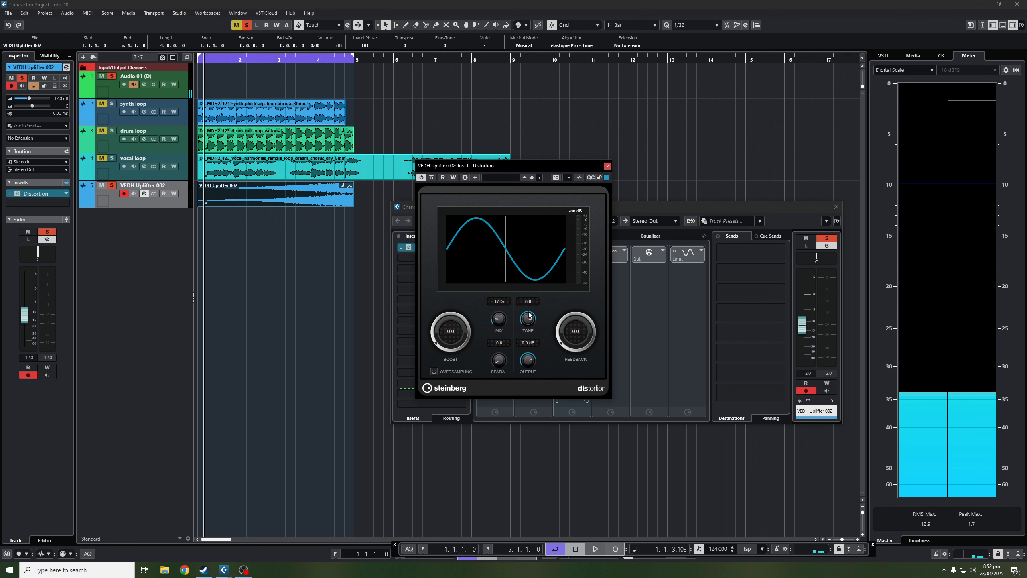
{"action": "left_click_drag", "start_coordinate": [529, 315], "coordinate": [530, 293]}
{"action": "left_click_drag", "start_coordinate": [528, 359], "coordinate": [560, 334]}
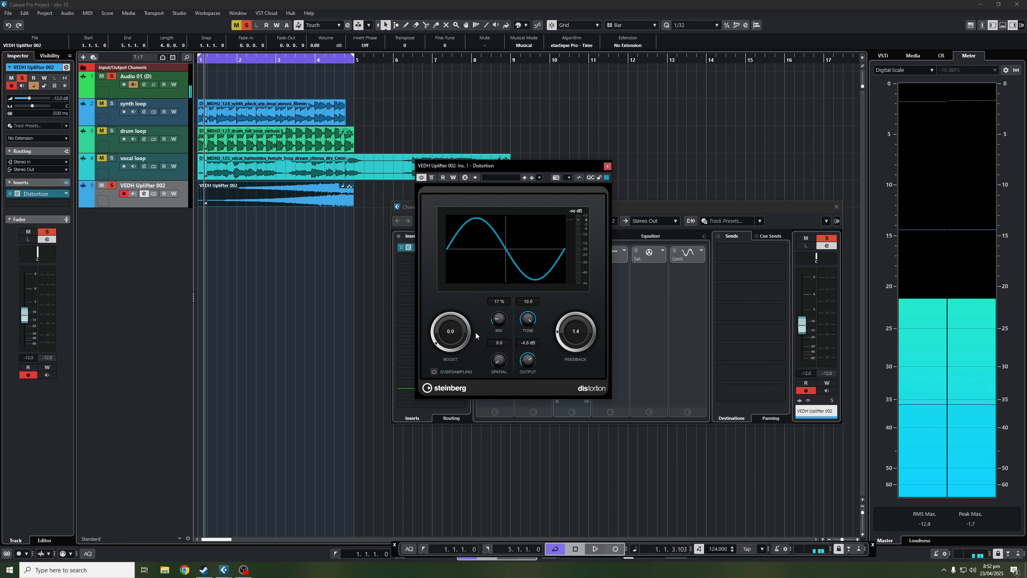
{"action": "left_click_drag", "start_coordinate": [436, 347], "coordinate": [424, 322]}
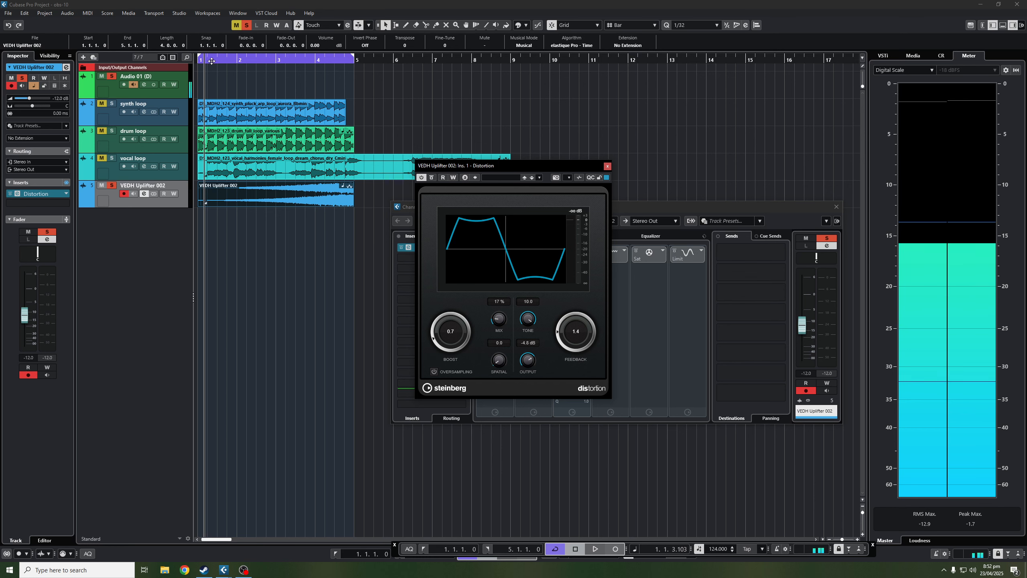
Enable automation writing for Distortion and, playing from the start, record its mix rising from 17 % to the maximum over the uplifter.
{"action": "left_click_drag", "start_coordinate": [201, 58], "coordinate": [198, 65]}
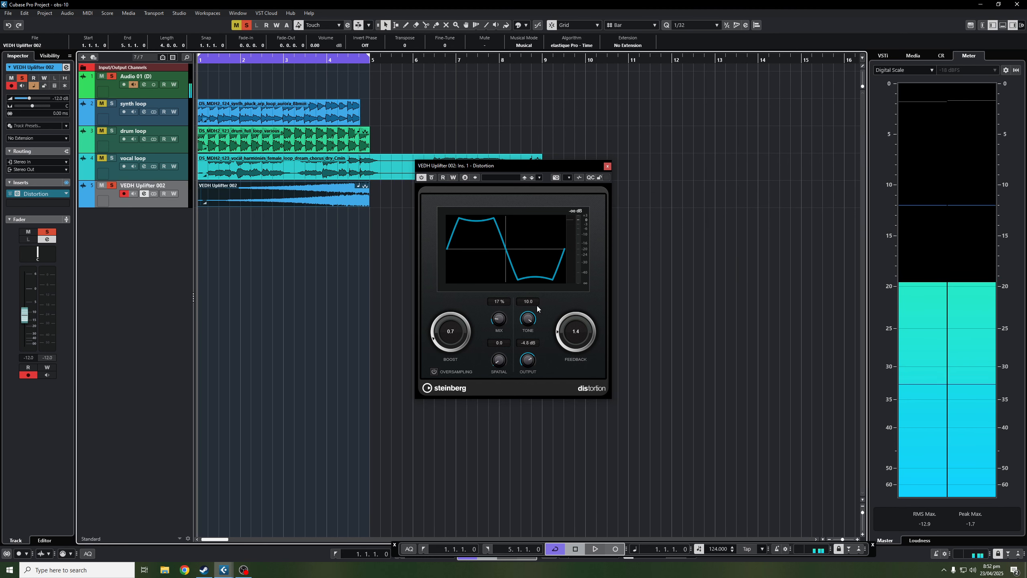
{"action": "left_click", "coordinate": [452, 178]}
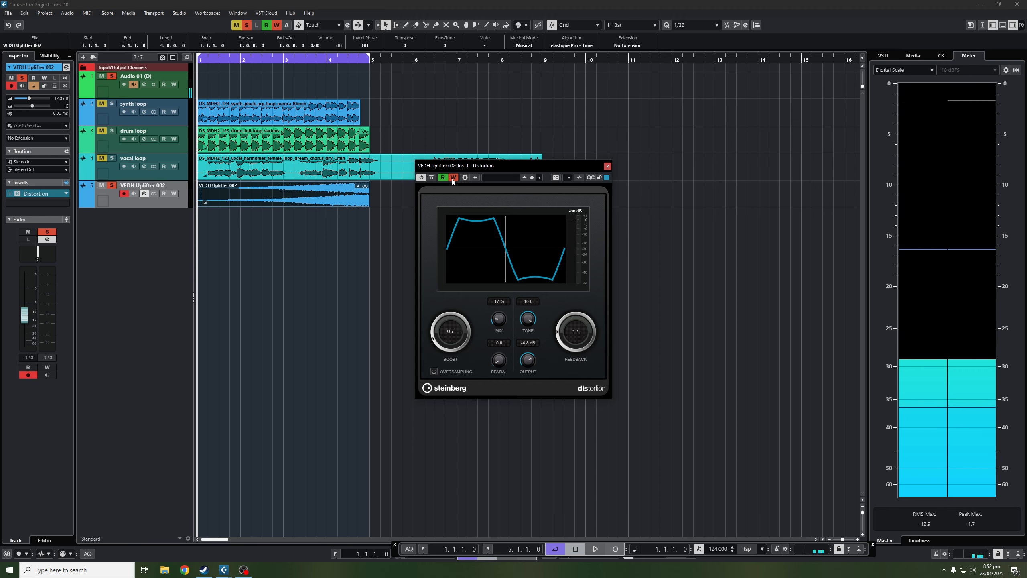
{"action": "key", "text": "space"}
{"action": "left_click_drag", "start_coordinate": [501, 323], "coordinate": [511, 224]}
{"action": "key", "text": "space"}
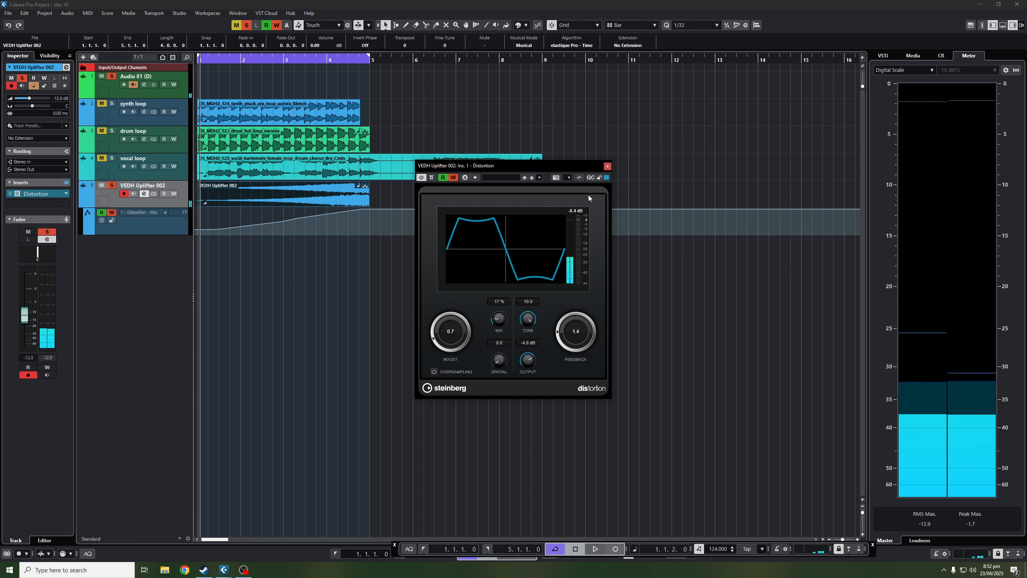
Close the Distortion window, turn off automation writing for the mix lane, and play the uplifter with the recorded automation.
{"action": "left_click", "coordinate": [607, 166]}
{"action": "left_click", "coordinate": [355, 277]}
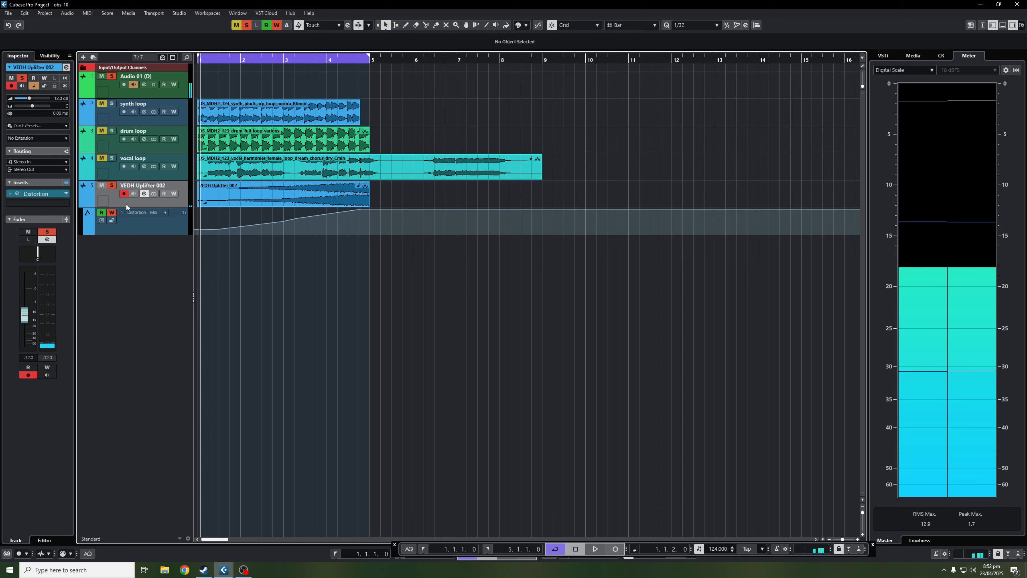
{"action": "left_click", "coordinate": [112, 212]}
{"action": "key", "text": "space"}
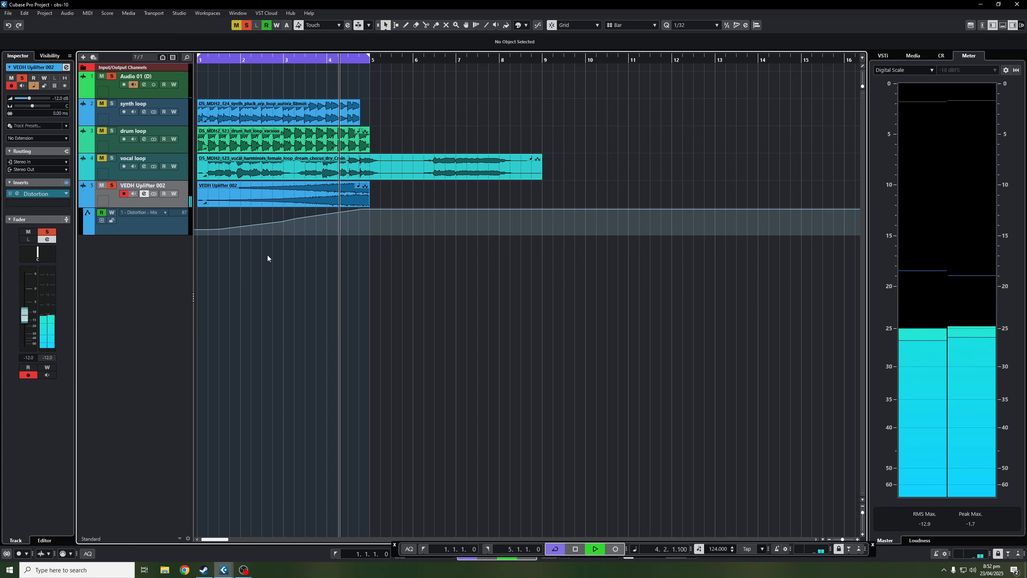
{"action": "key", "text": "space"}
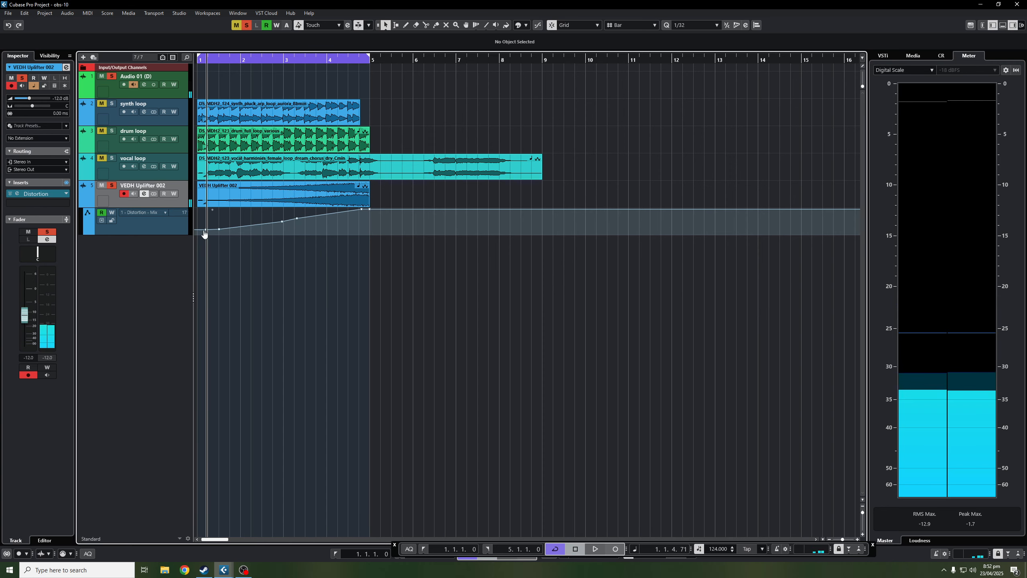
Bypass the uplifter's Distortion, turn off automation reading for its mix lane, play the dry sound, and reopen the effect's window.
{"action": "left_click", "coordinate": [145, 193]}
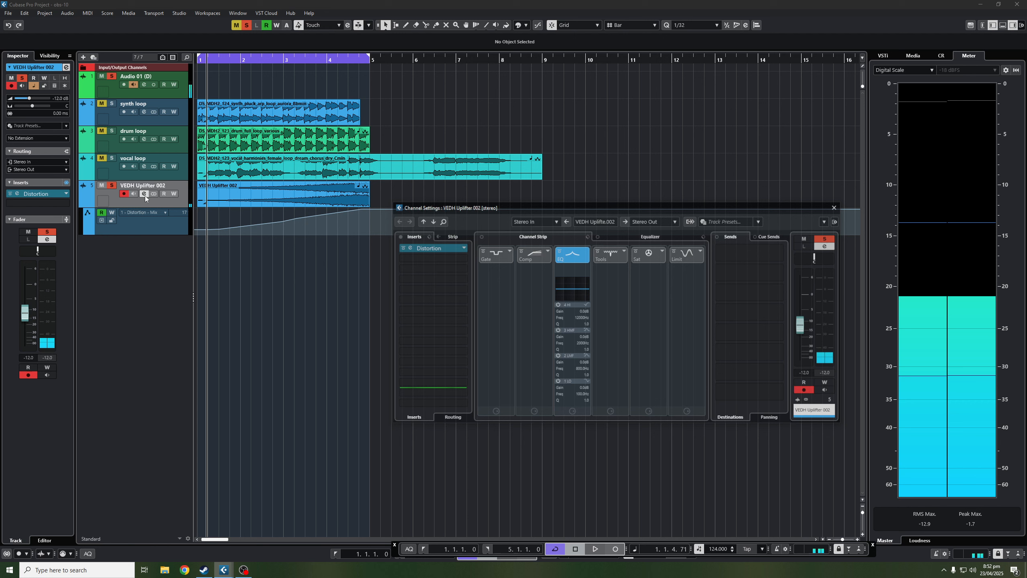
{"action": "left_click", "coordinate": [401, 248]}
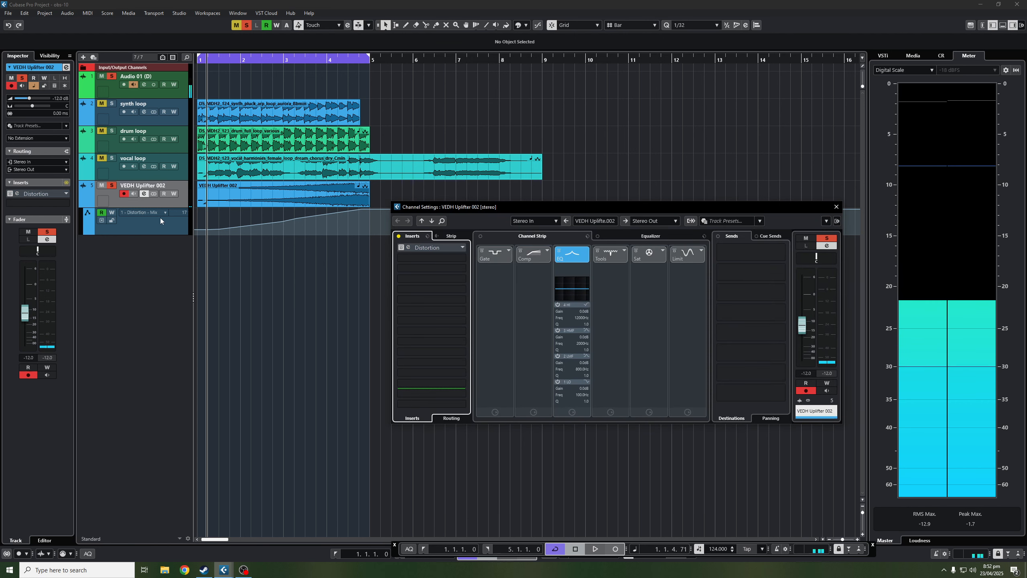
{"action": "left_click", "coordinate": [101, 214]}
{"action": "key", "text": "space"}
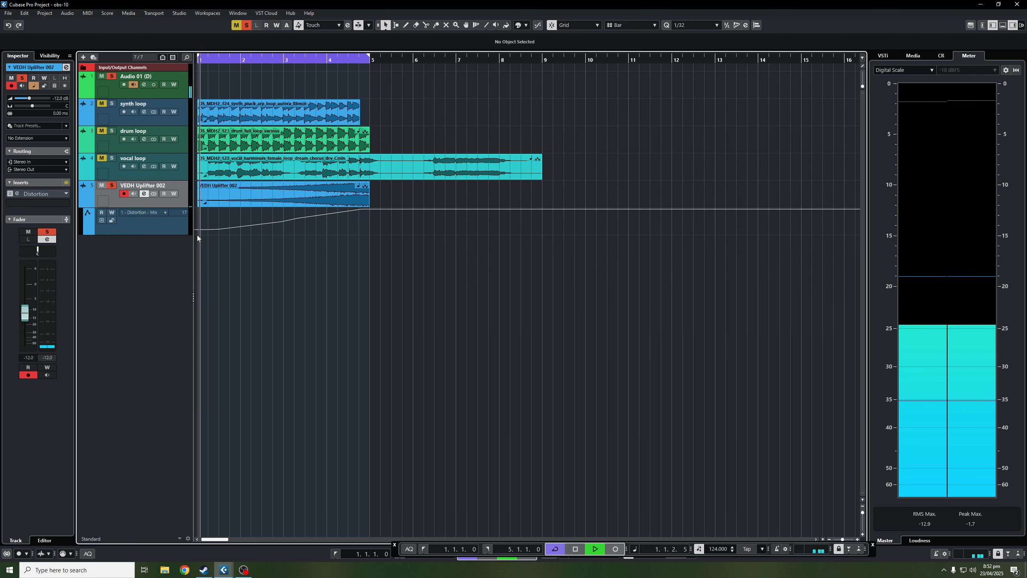
{"action": "left_click", "coordinate": [144, 193]}
{"action": "left_click", "coordinate": [408, 248]}
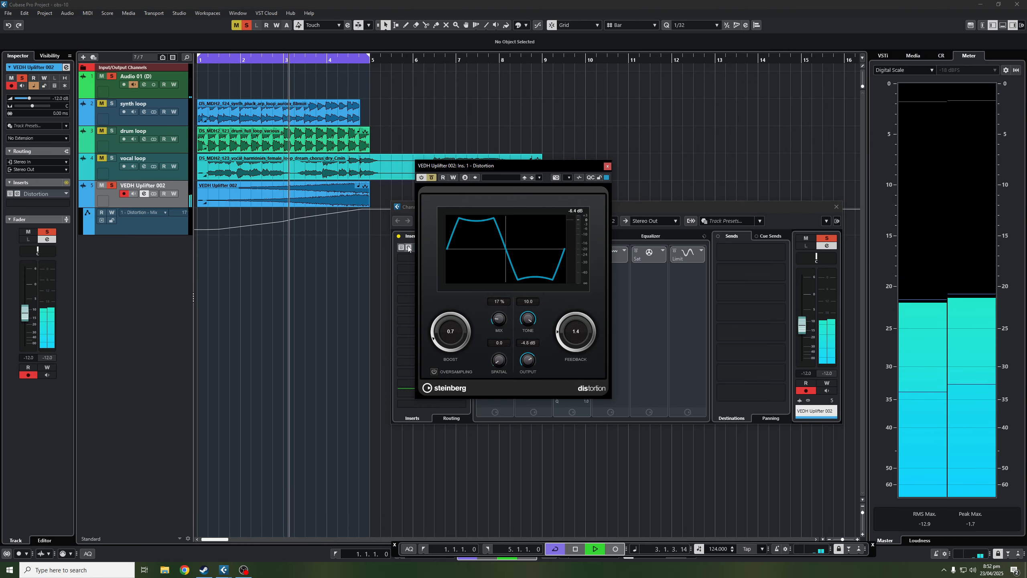